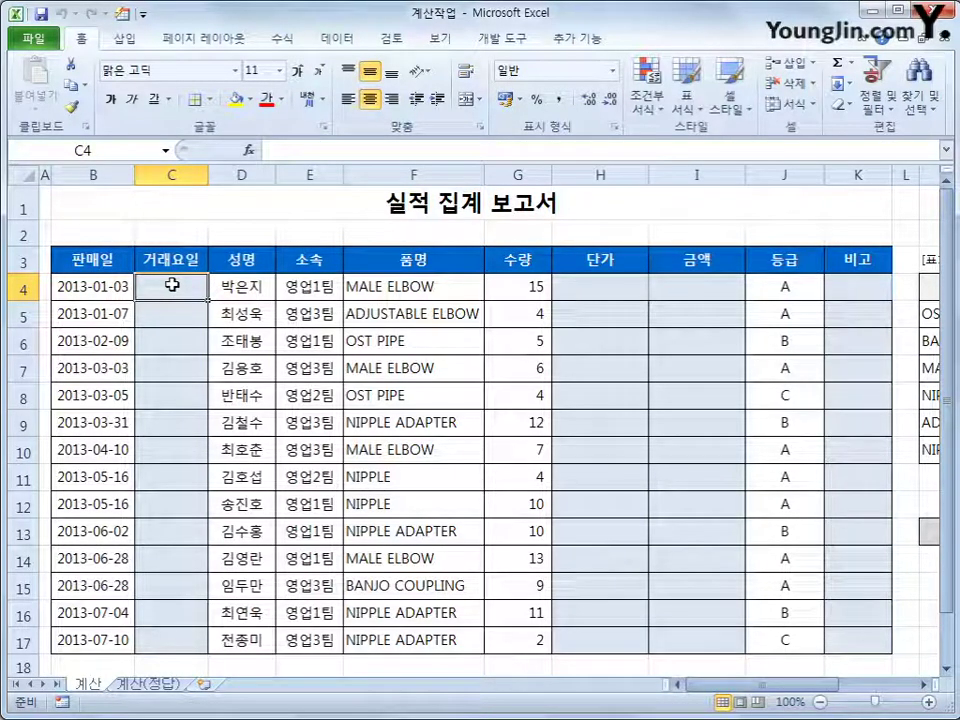
# - Insert a WEEKDAY function in C4 with B4 as the serial number and 1 as the return type
pyautogui.click(282, 38)
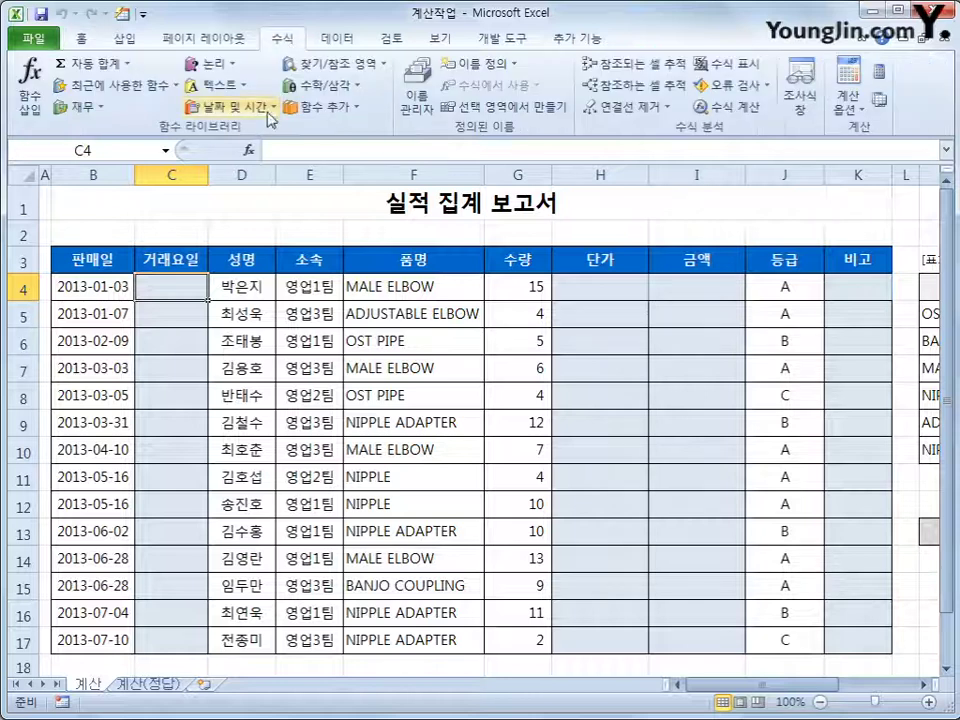
pyautogui.click(230, 106)
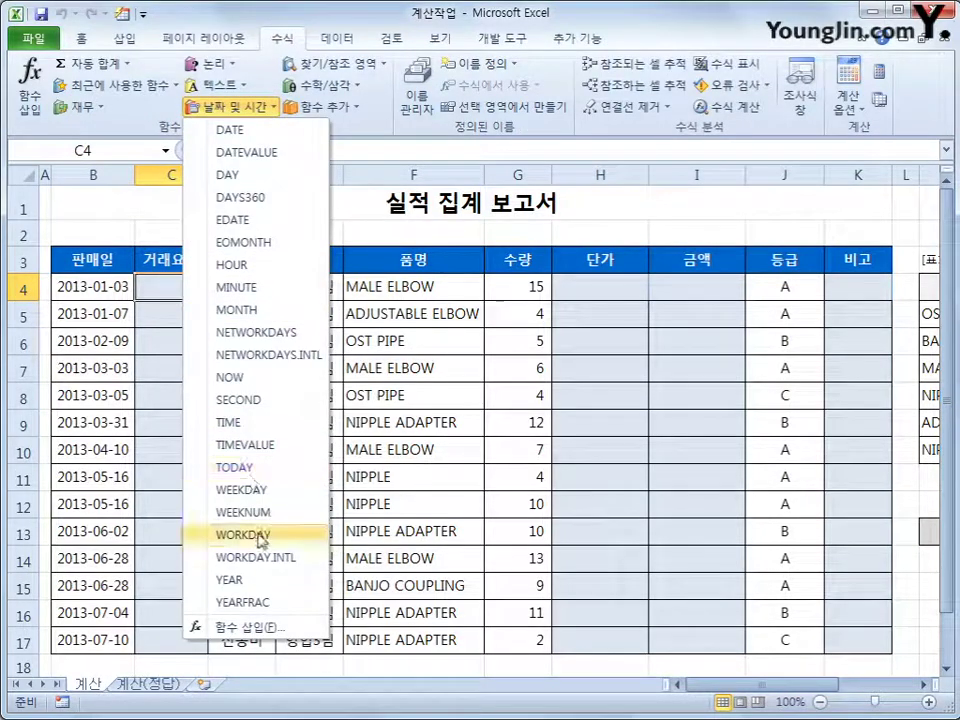
pyautogui.click(272, 490)
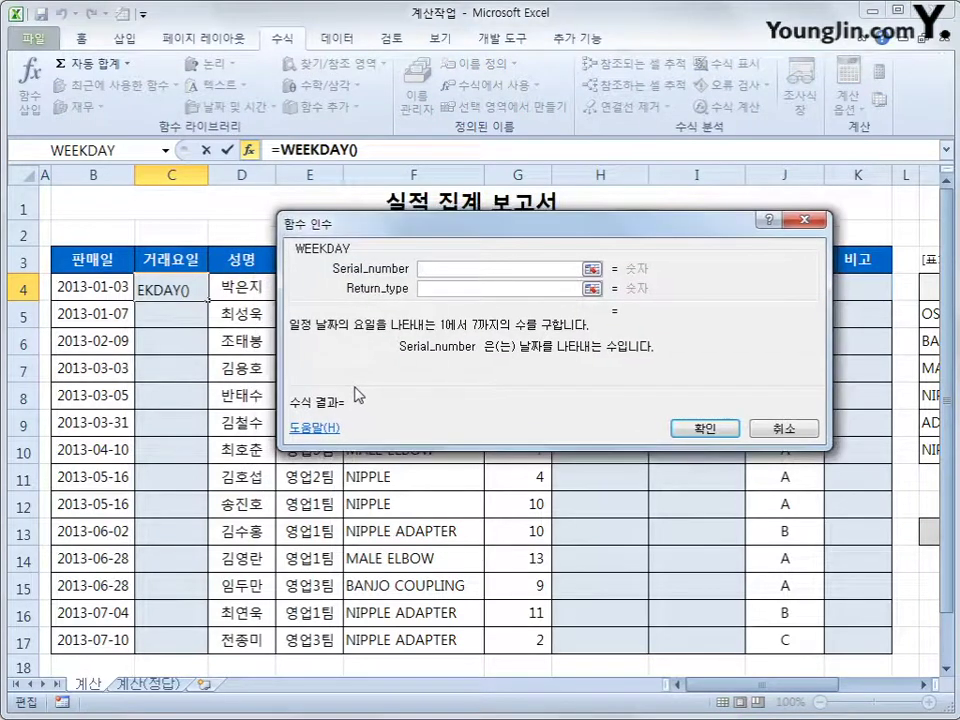
pyautogui.click(90, 285)
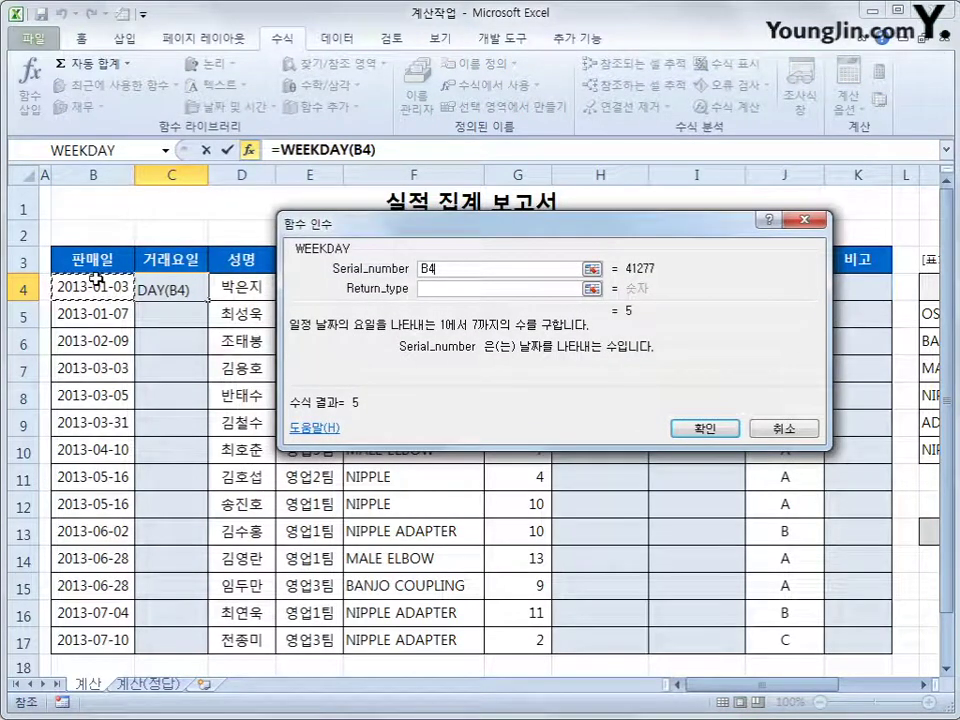
pyautogui.click(435, 287)
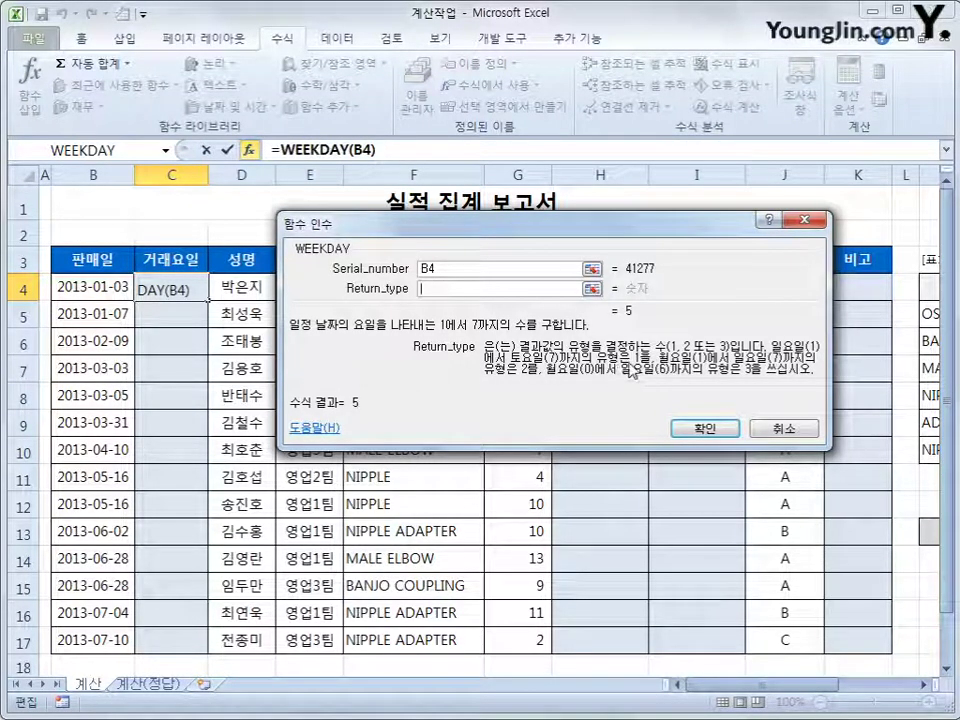
pyautogui.write('1')
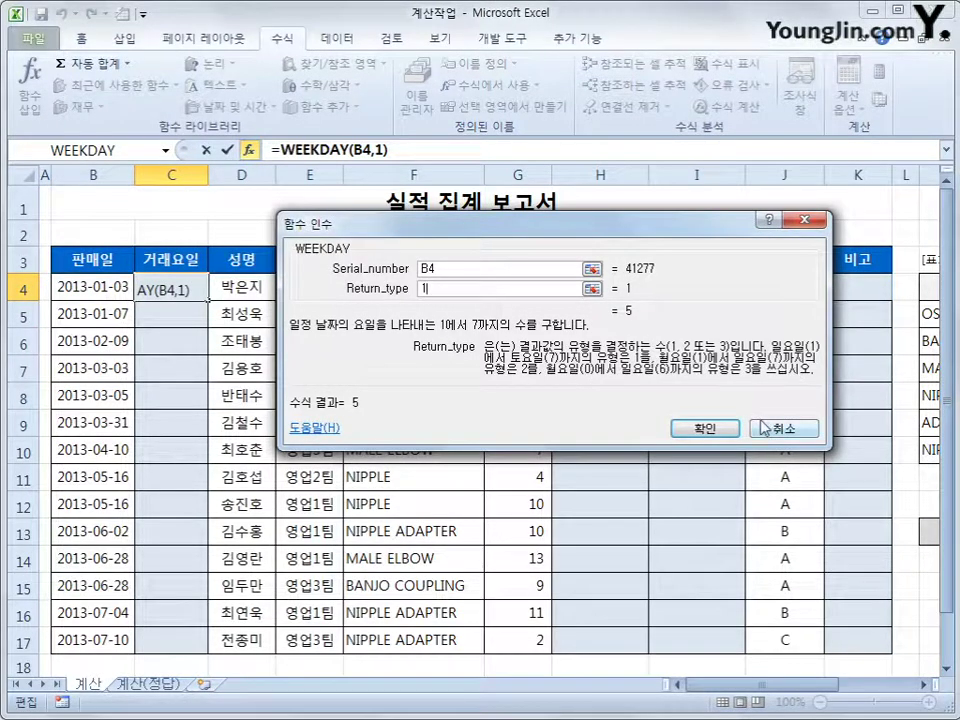
pyautogui.click(727, 432)
# - Copy the WEEKDAY formula from C4 down to C17 and inspect several of the copied cells
pyautogui.moveTo(208, 299); pyautogui.dragTo(171, 657)
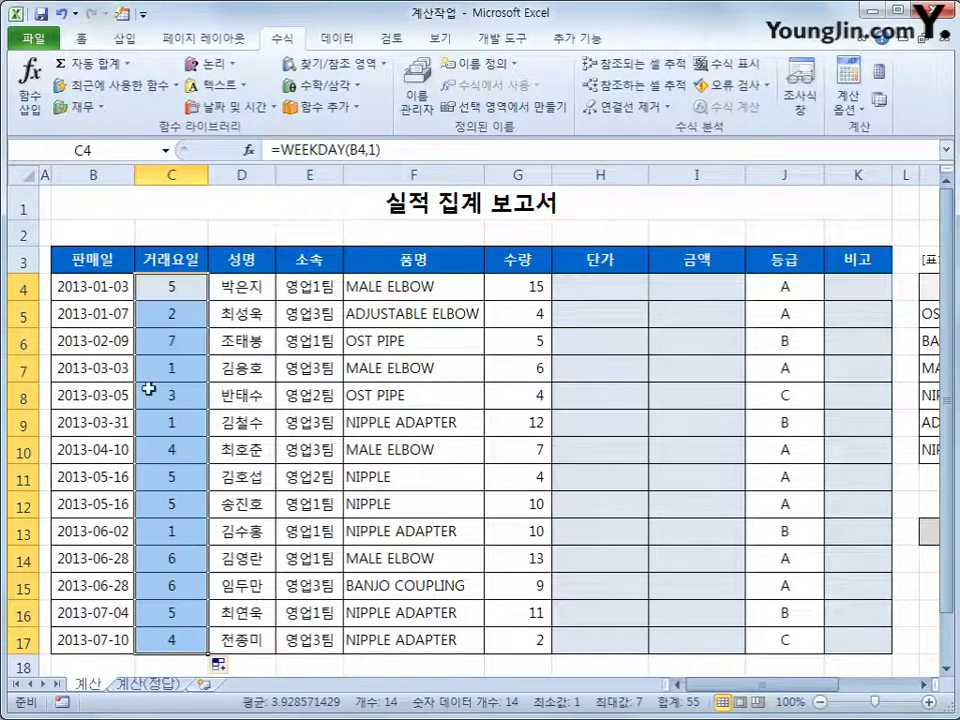
pyautogui.click(160, 368)
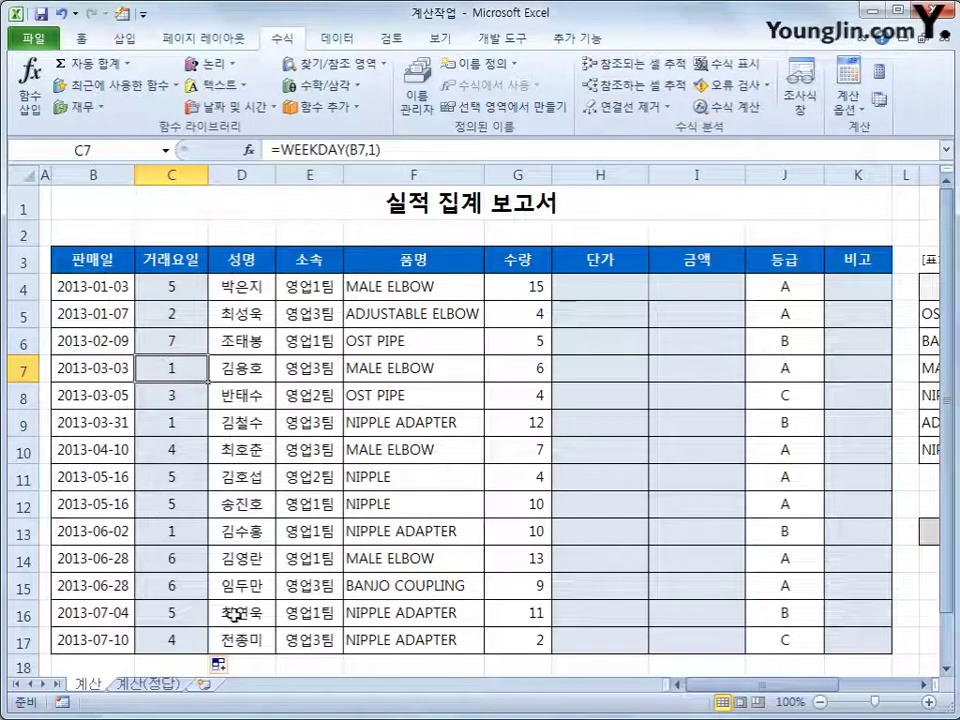
pyautogui.click(190, 318)
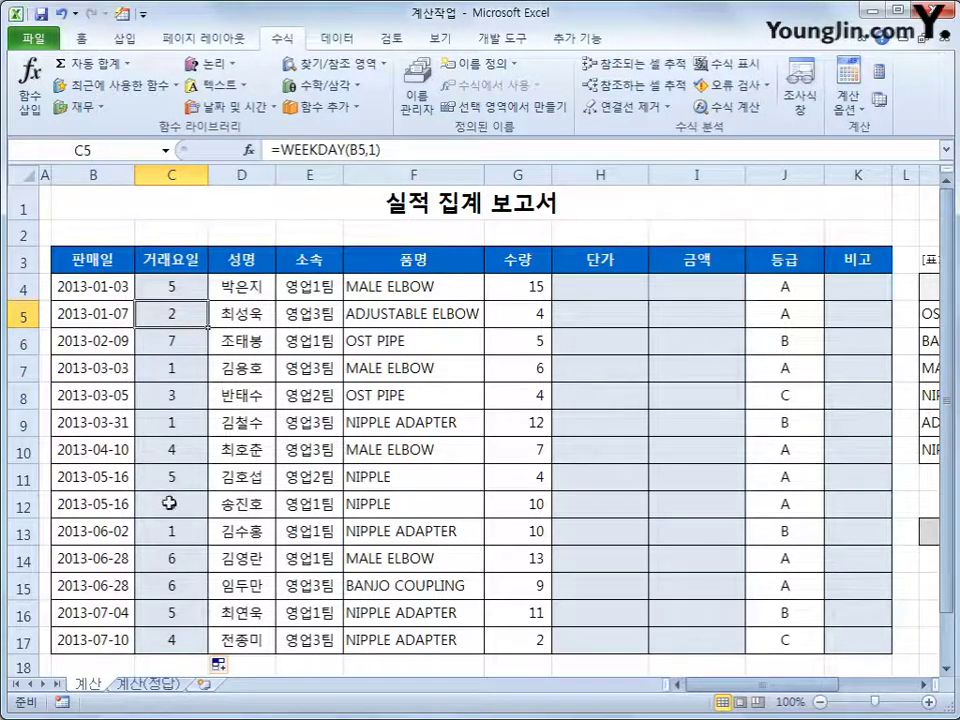
pyautogui.click(183, 394)
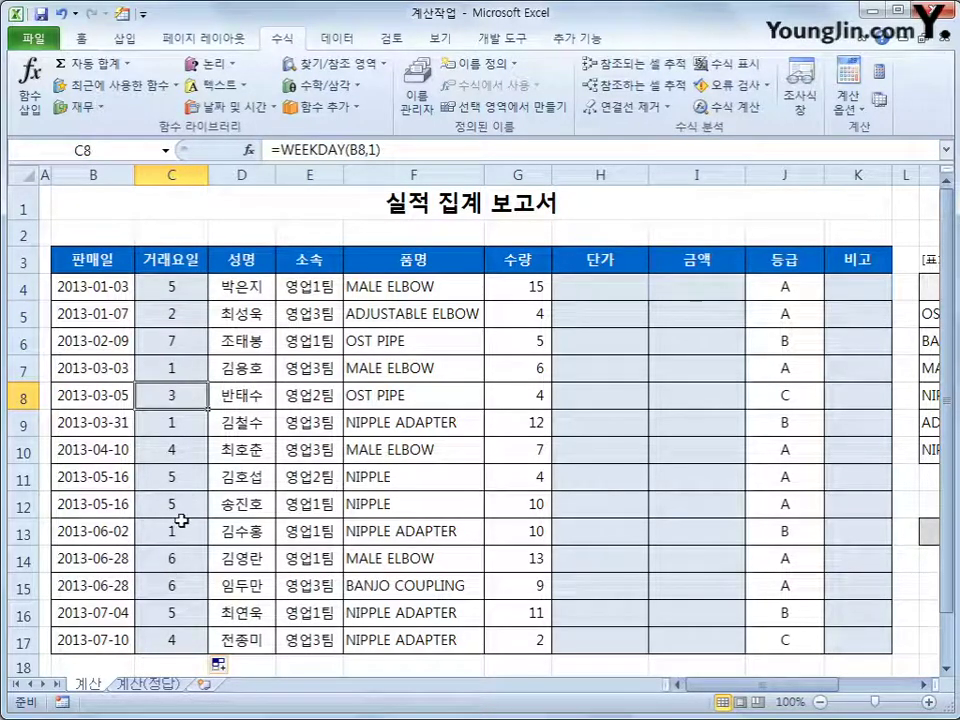
# - Cut WEEKDAY(B4,1) out of the C4 formula and paste it as the Index_num of a new CHOOSE function
pyautogui.click(188, 291)
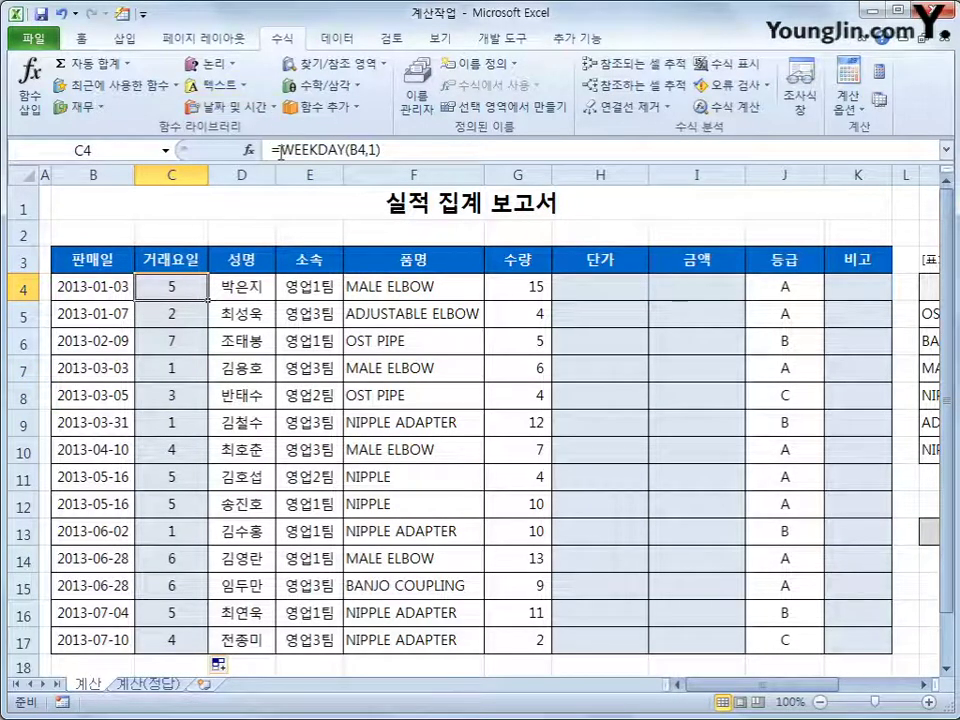
pyautogui.moveTo(281, 150); pyautogui.dragTo(400, 152)
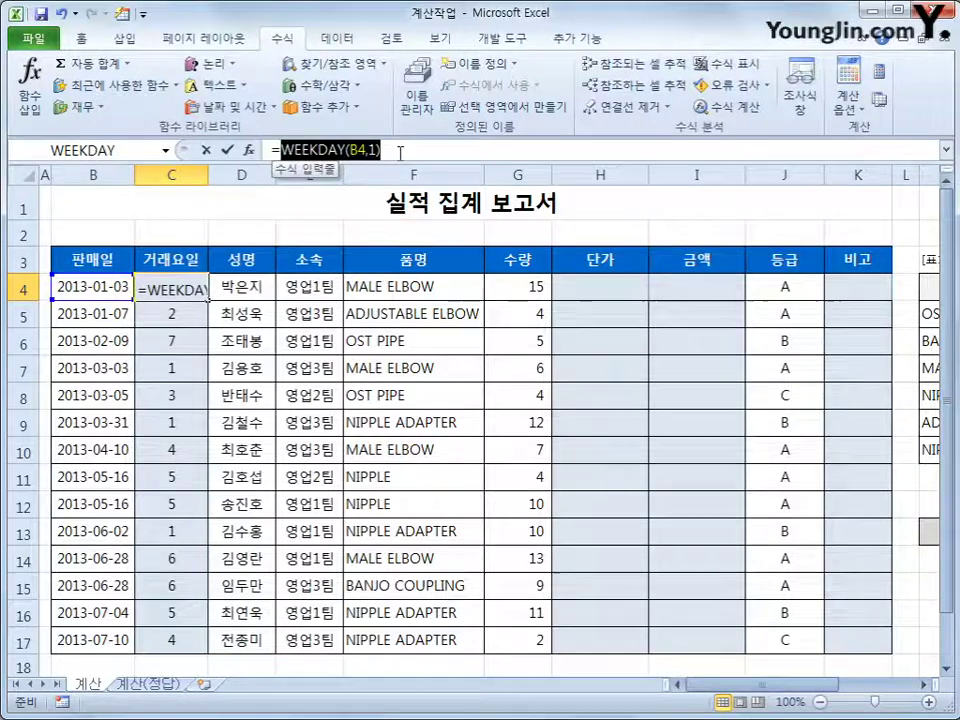
pyautogui.rightClick(401, 152)
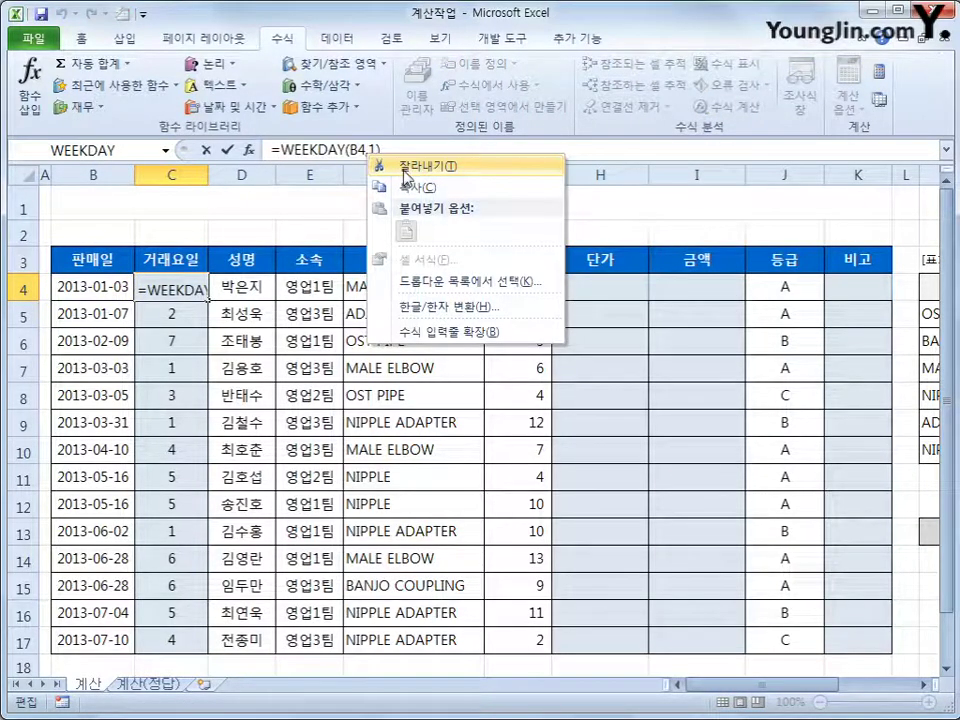
pyautogui.click(405, 165)
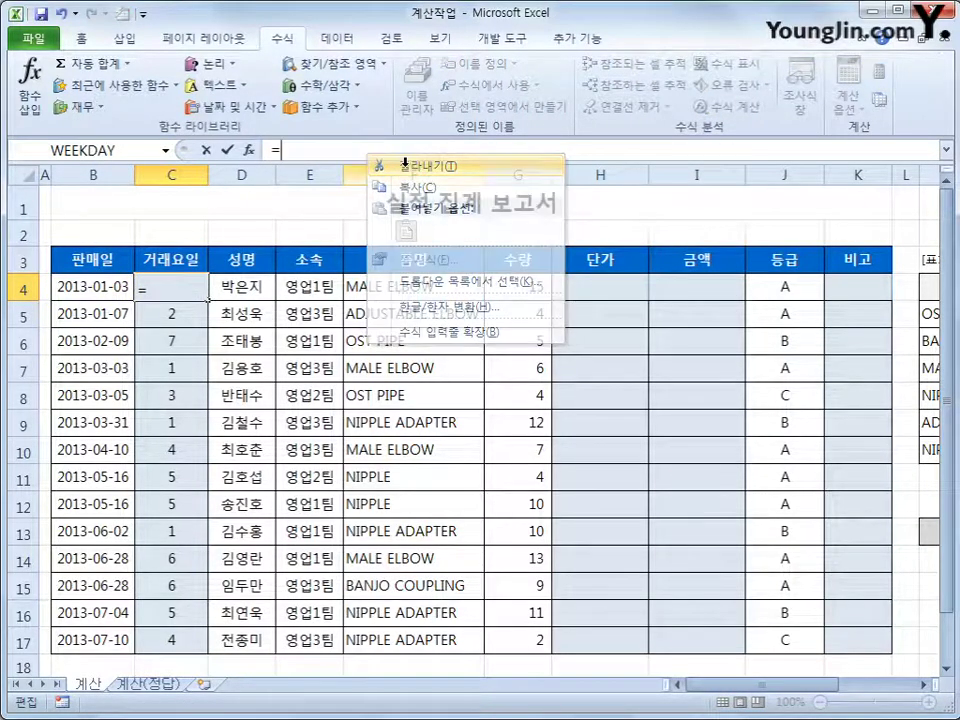
pyautogui.click(372, 67)
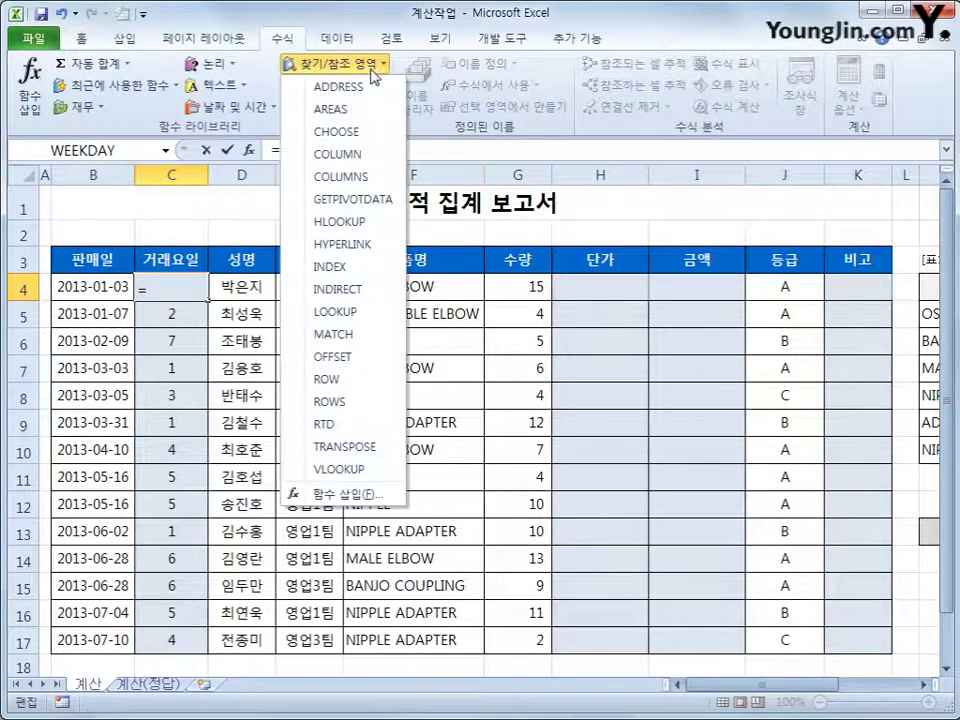
pyautogui.click(388, 137)
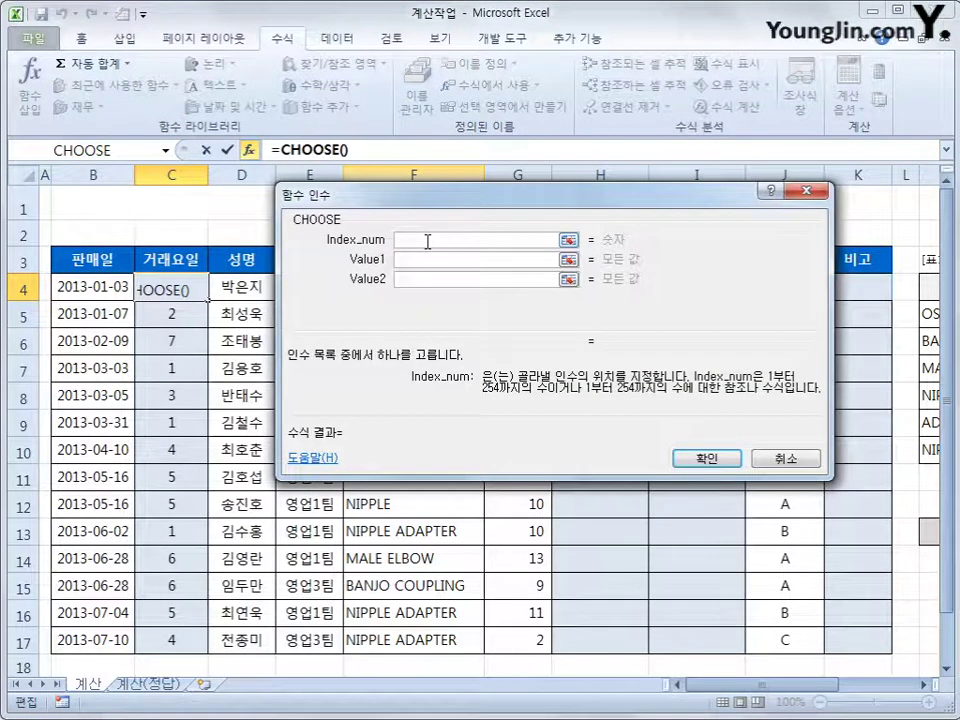
pyautogui.rightClick(400, 240)
pyautogui.click(463, 298)
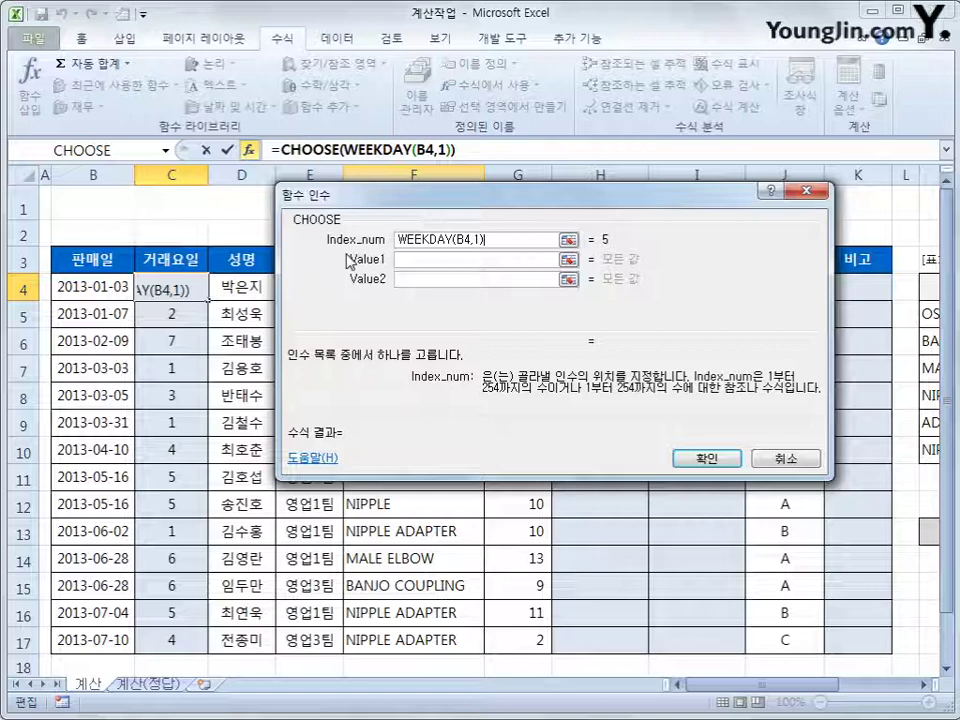
# - Enter 일요일 as Value1 and 월요일 as Value2 of the CHOOSE function
pyautogui.click(519, 262)
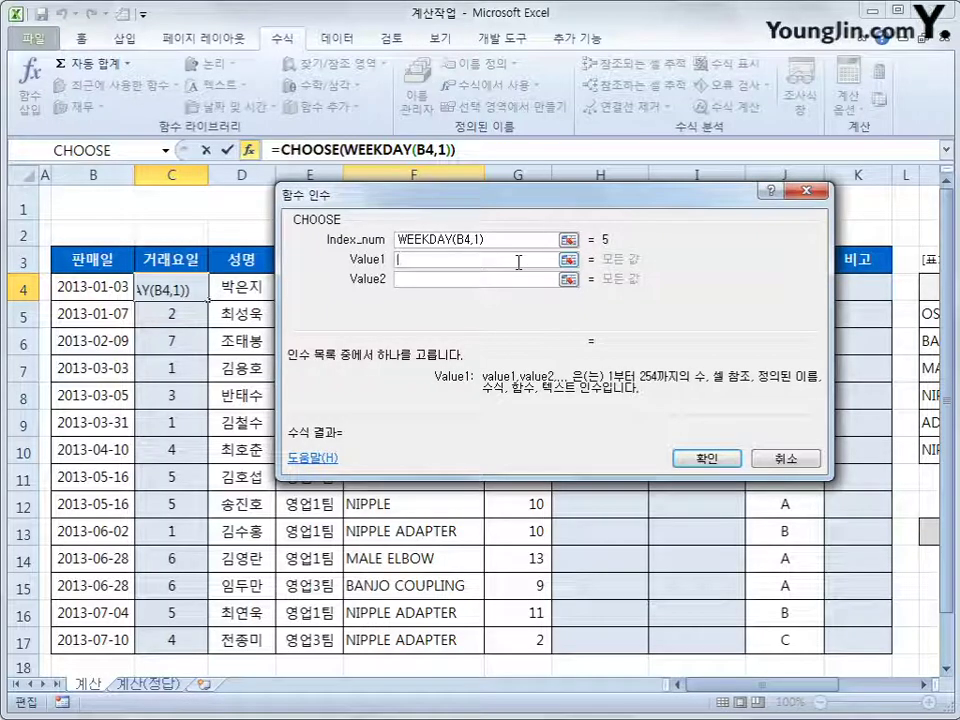
pyautogui.write('일요일')
pyautogui.press('Tab')
pyautogui.write('월')
pyautogui.write('요')
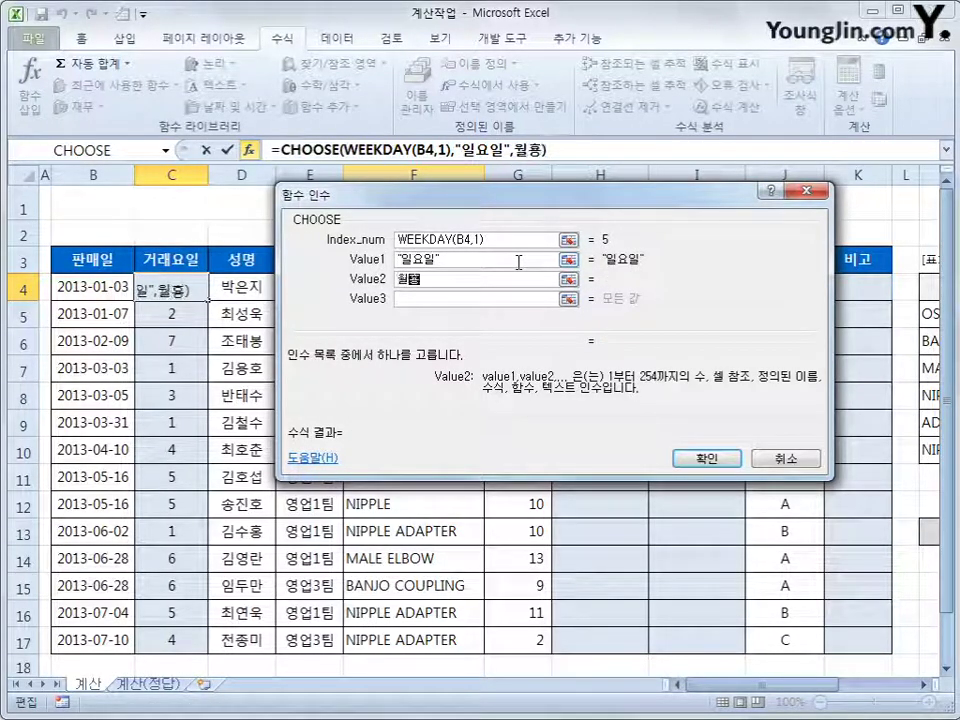
pyautogui.press('BackSpace')
pyautogui.press('BackSpace')
pyautogui.write('요일')
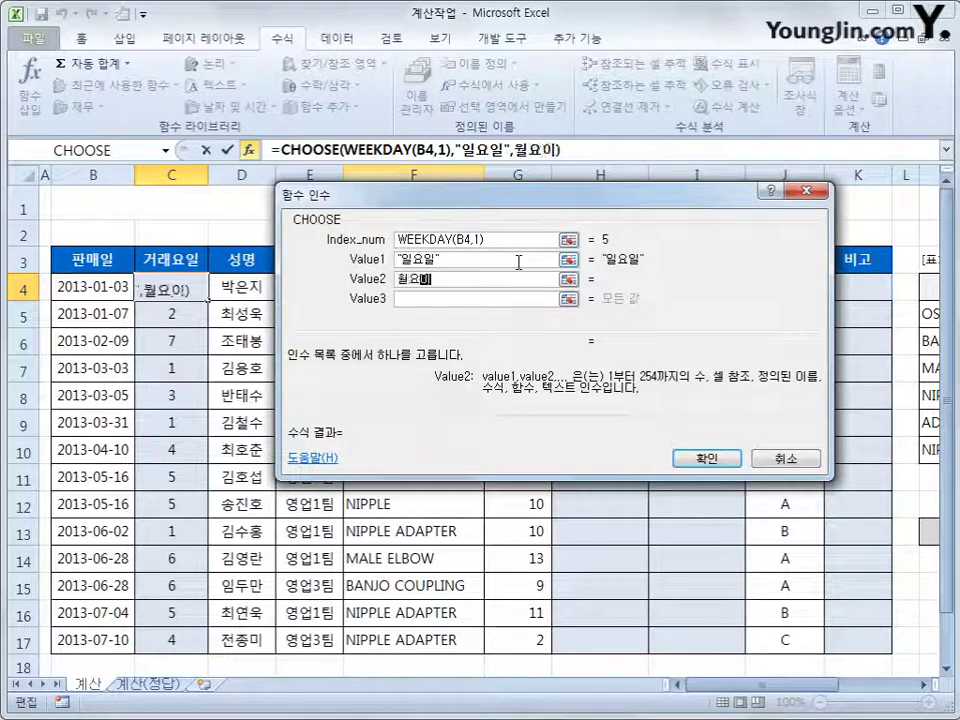
# - Enter 화요일, 수요일 and 목요일 as Value3 to Value5 of the CHOOSE function
pyautogui.press('Tab')
pyautogui.write('화요일')
pyautogui.press('Tab')
pyautogui.write('수요일')
pyautogui.press('Tab')
pyautogui.write('ㅁ목요일')
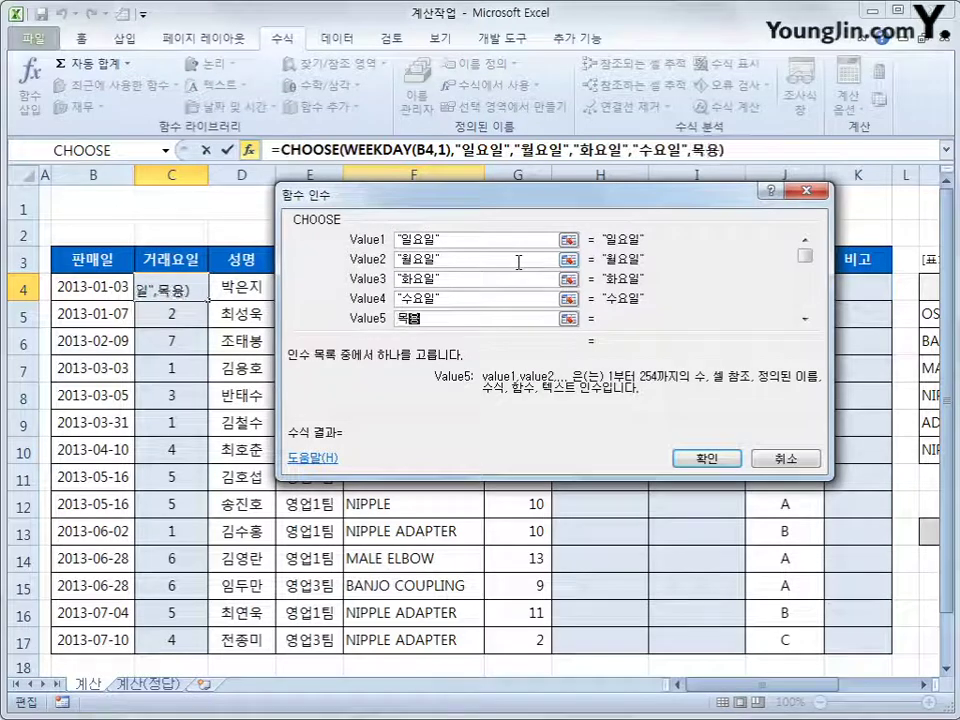
# - Complete the CHOOSE function with 금요일 as Value6 and 토요일 as Value7, and copy the formula down to C17
pyautogui.press('Tab')
pyautogui.write('금')
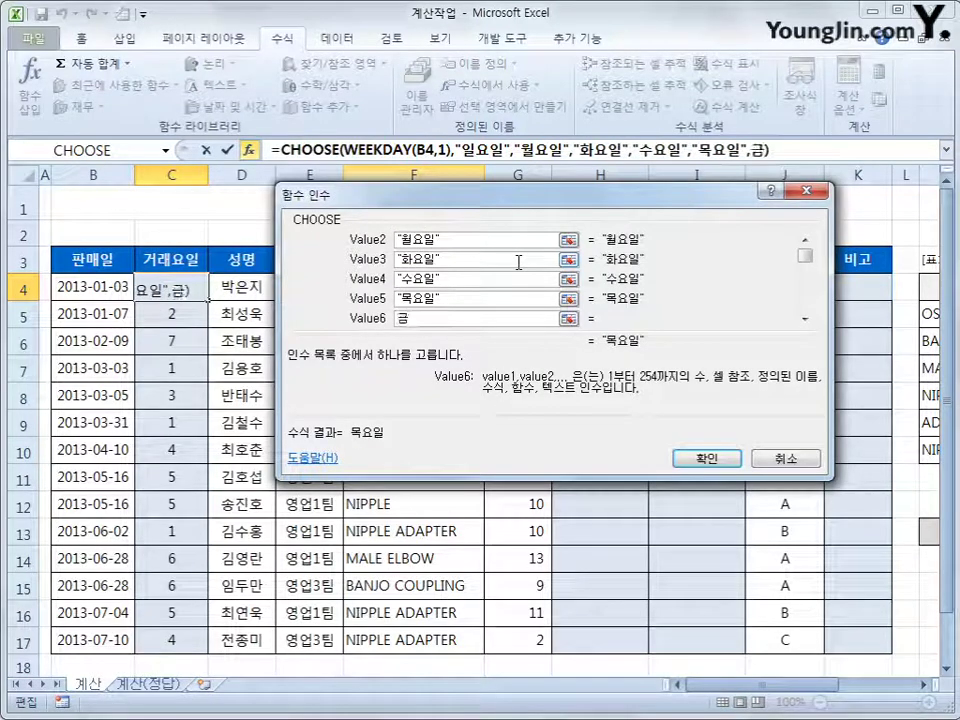
pyautogui.write('요일')
pyautogui.press('Tab')
pyautogui.write('토용일')
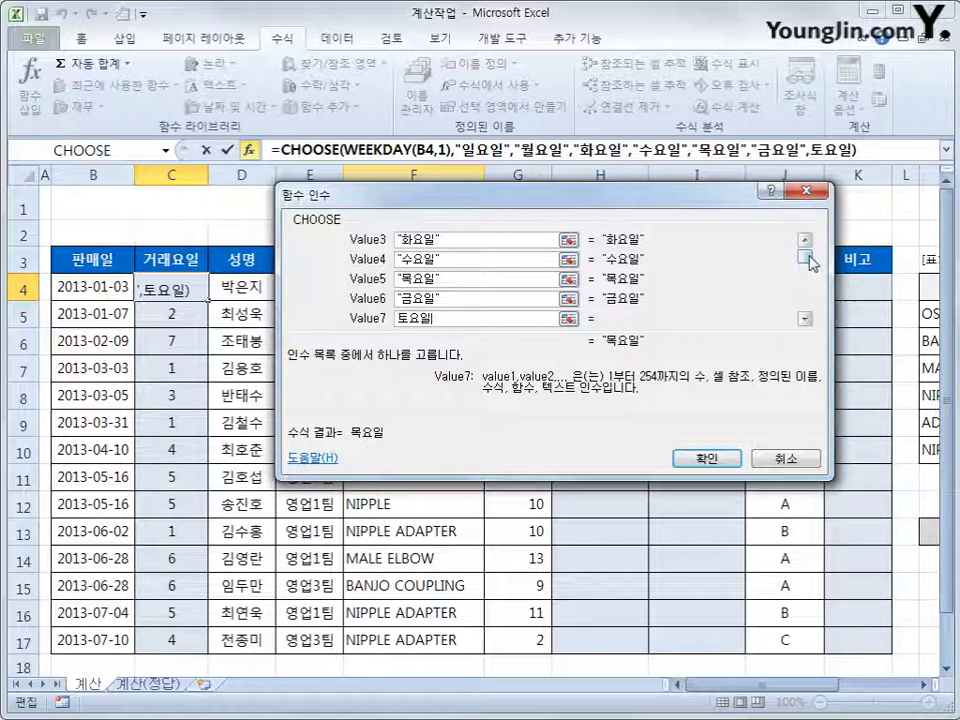
pyautogui.click(716, 462)
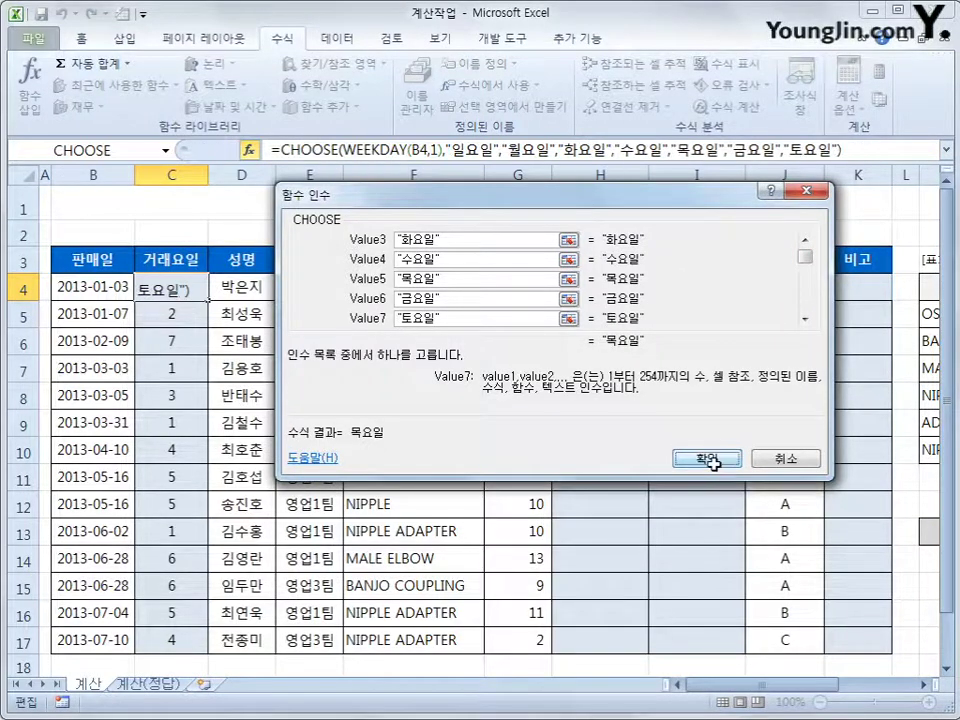
pyautogui.moveTo(208, 299); pyautogui.dragTo(190, 648)
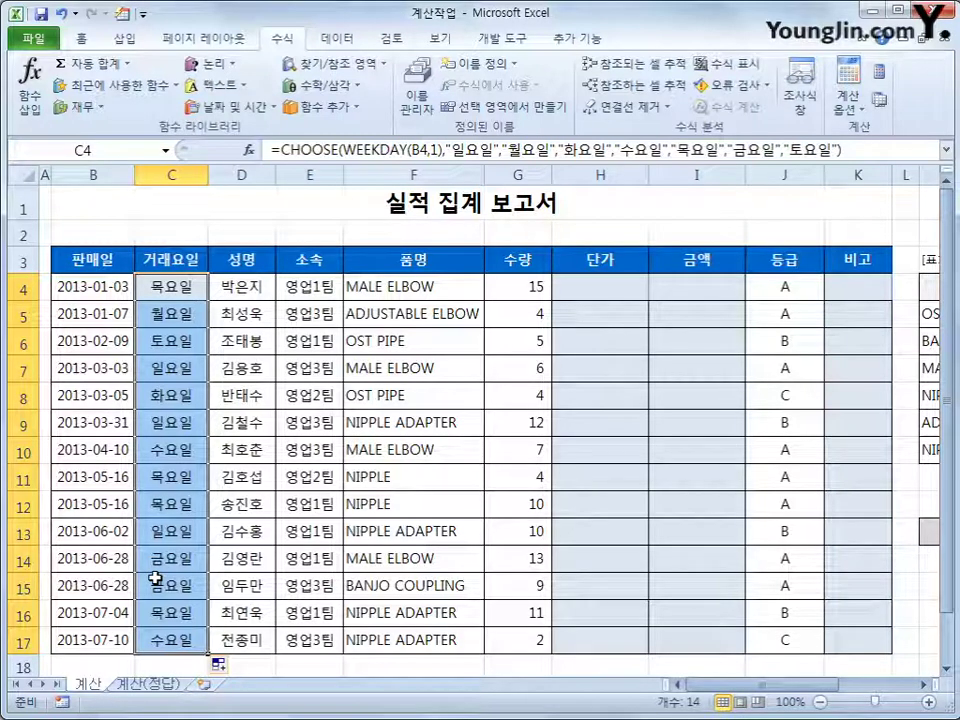
# - Start a VLOOKUP function in H4 under 단가 with the item name in F4 as the lookup value
pyautogui.click(574, 284)
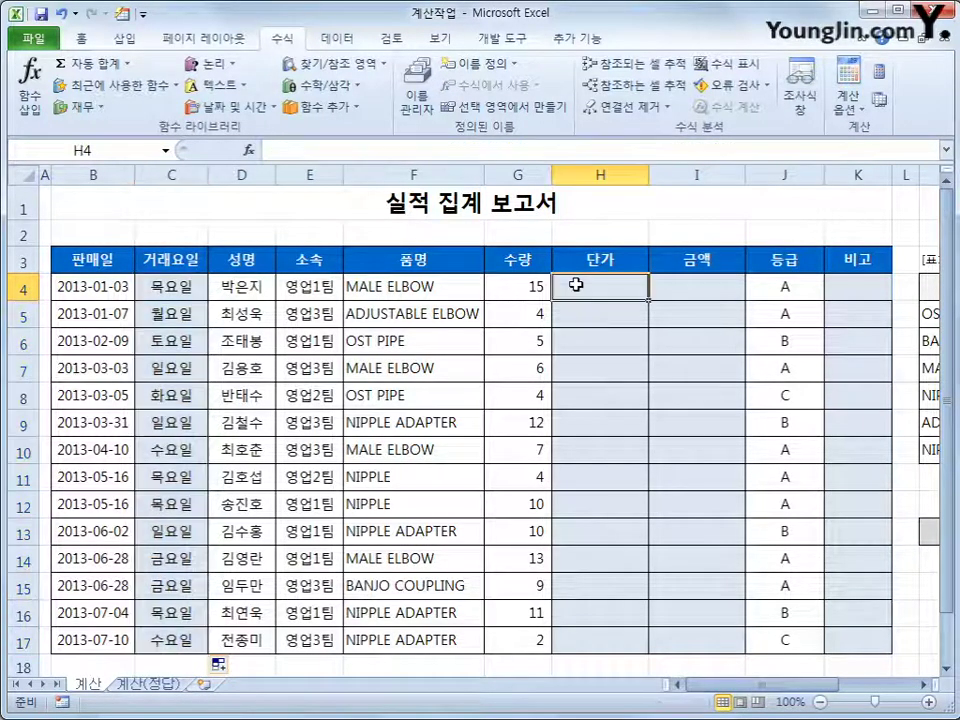
pyautogui.click(453, 296)
pyautogui.moveTo(845, 690); pyautogui.dragTo(880, 692)
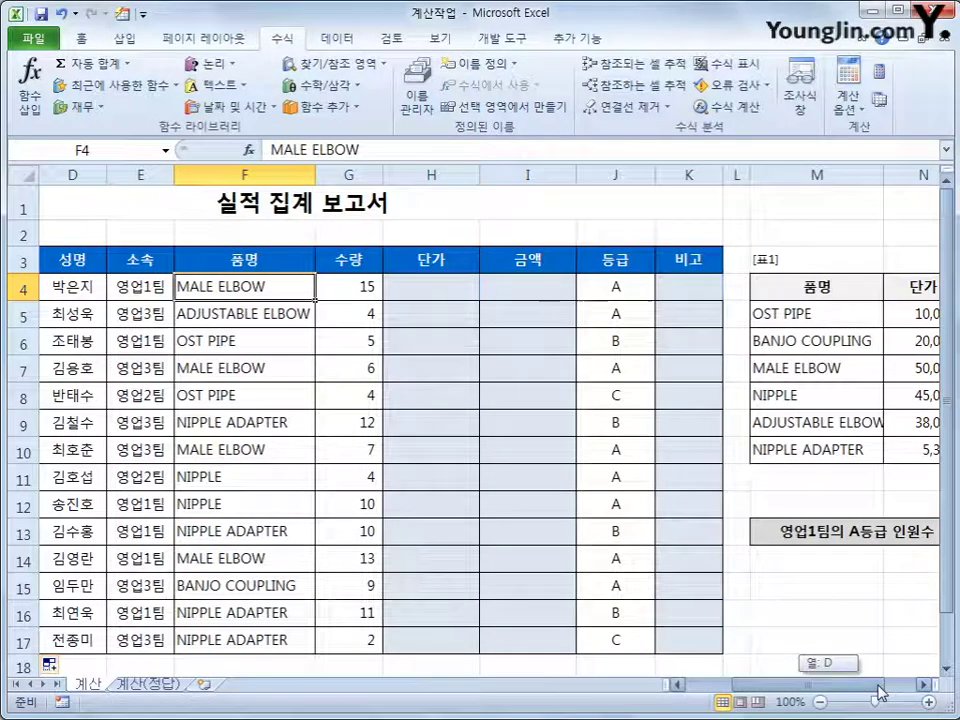
pyautogui.click(435, 292)
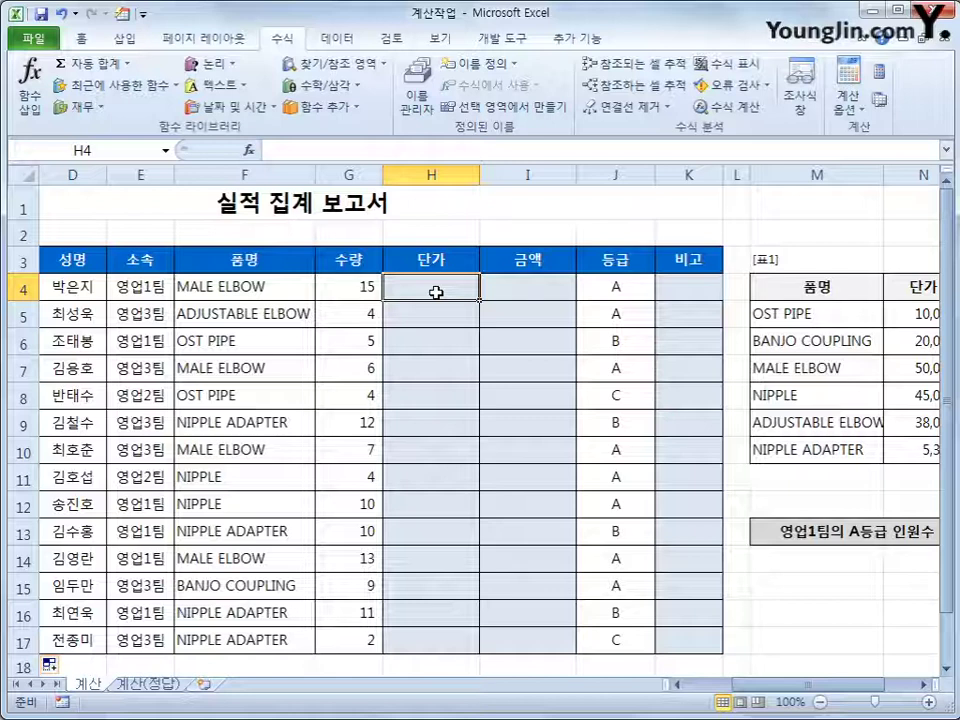
pyautogui.click(328, 63)
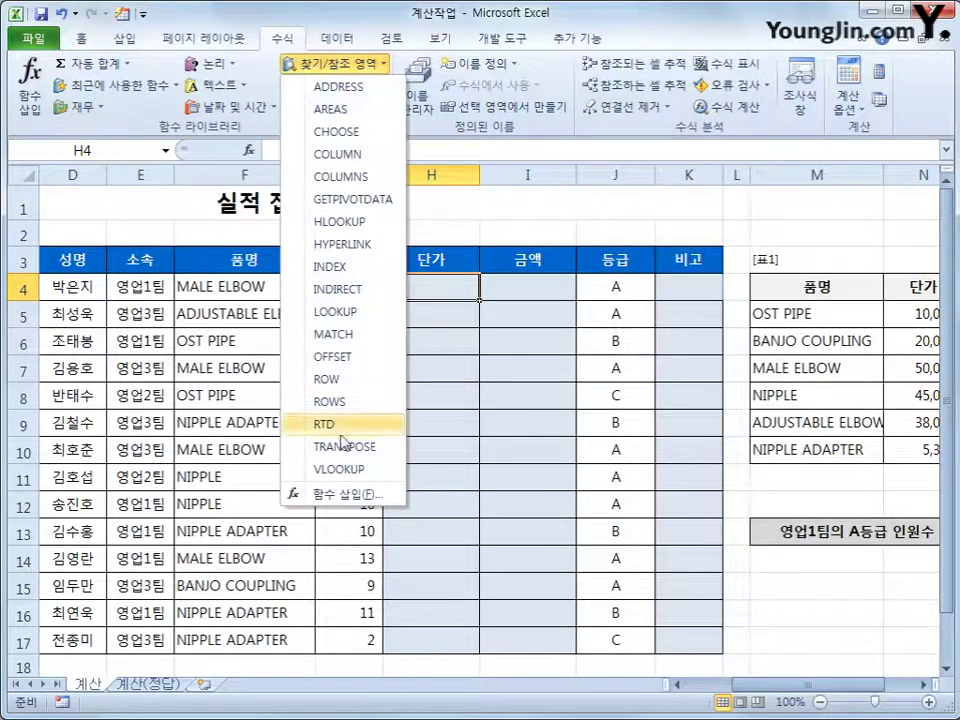
pyautogui.click(339, 469)
pyautogui.moveTo(403, 429); pyautogui.dragTo(455, 487)
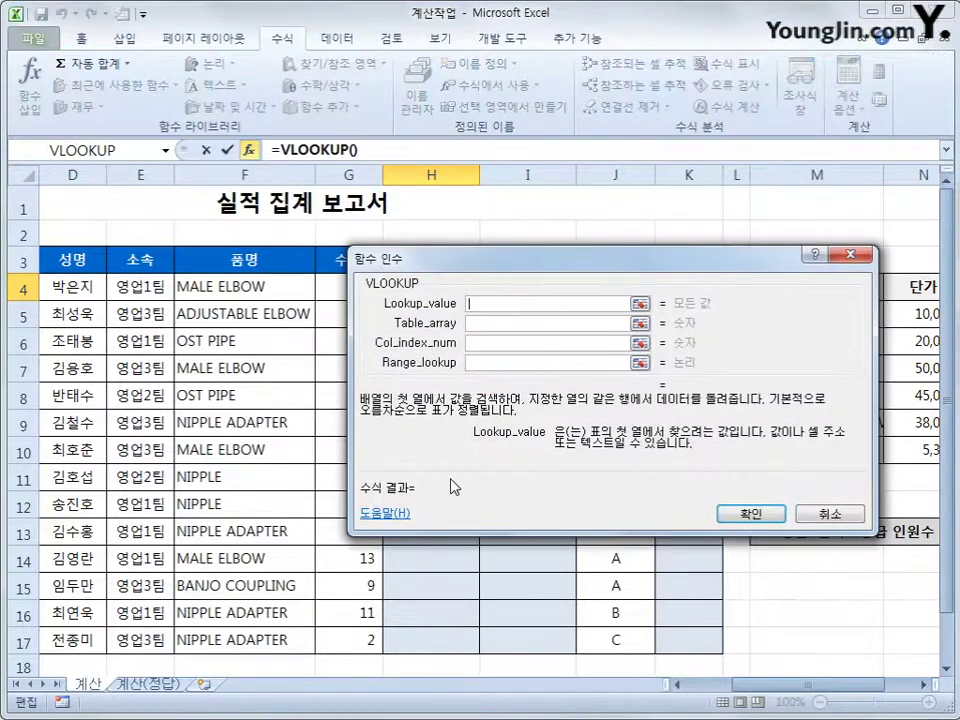
pyautogui.click(277, 292)
pyautogui.click(511, 325)
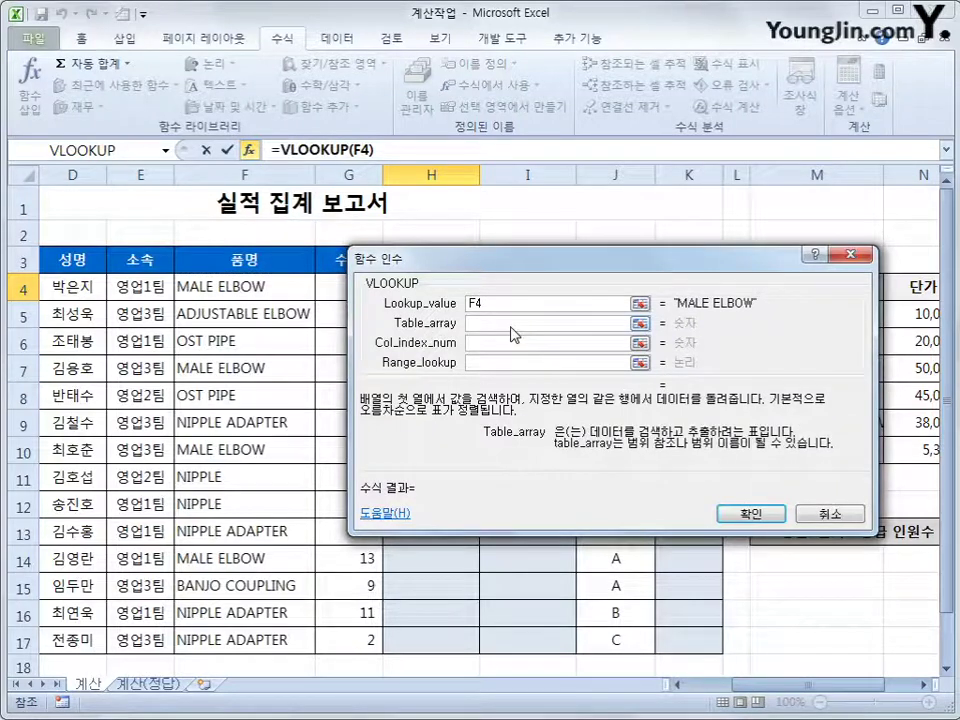
# - Set the VLOOKUP table array to the 표1 data as the absolute range $M$5:$O$10
pyautogui.moveTo(420, 258); pyautogui.dragTo(243, 306)
pyautogui.moveTo(860, 313); pyautogui.dragTo(820, 462)
pyautogui.moveTo(653, 326); pyautogui.dragTo(461, 124)
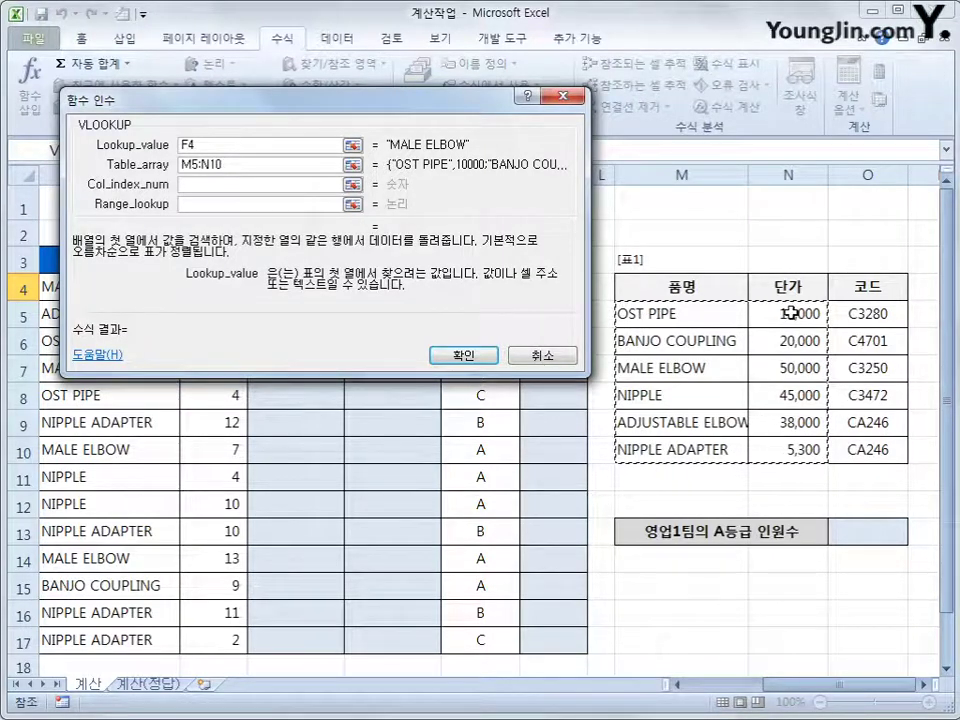
pyautogui.moveTo(635, 313); pyautogui.dragTo(845, 462)
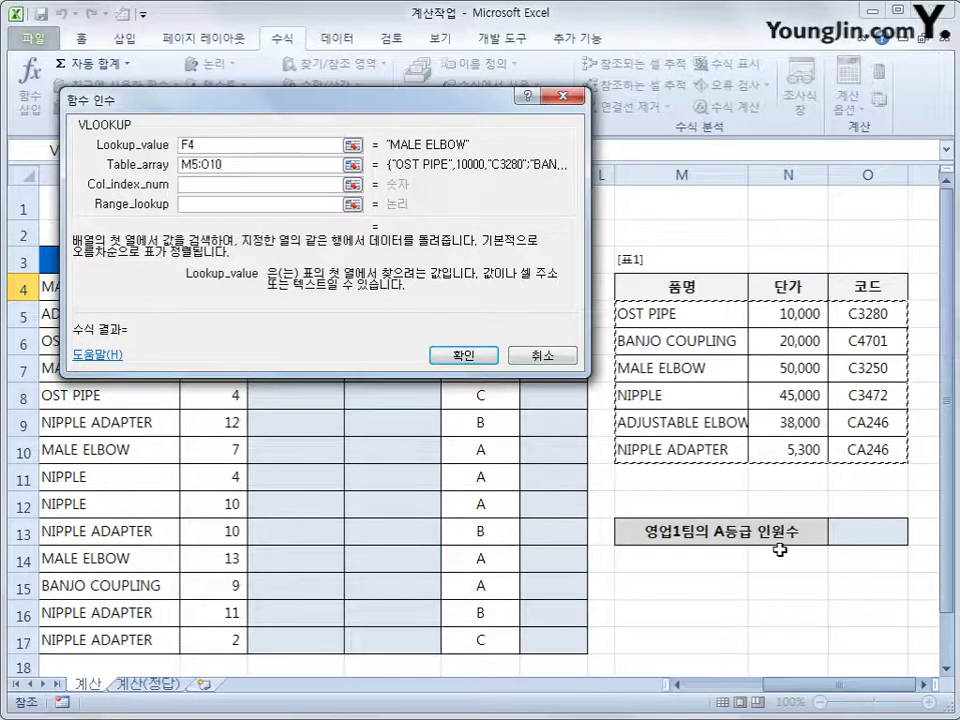
pyautogui.press('F4')
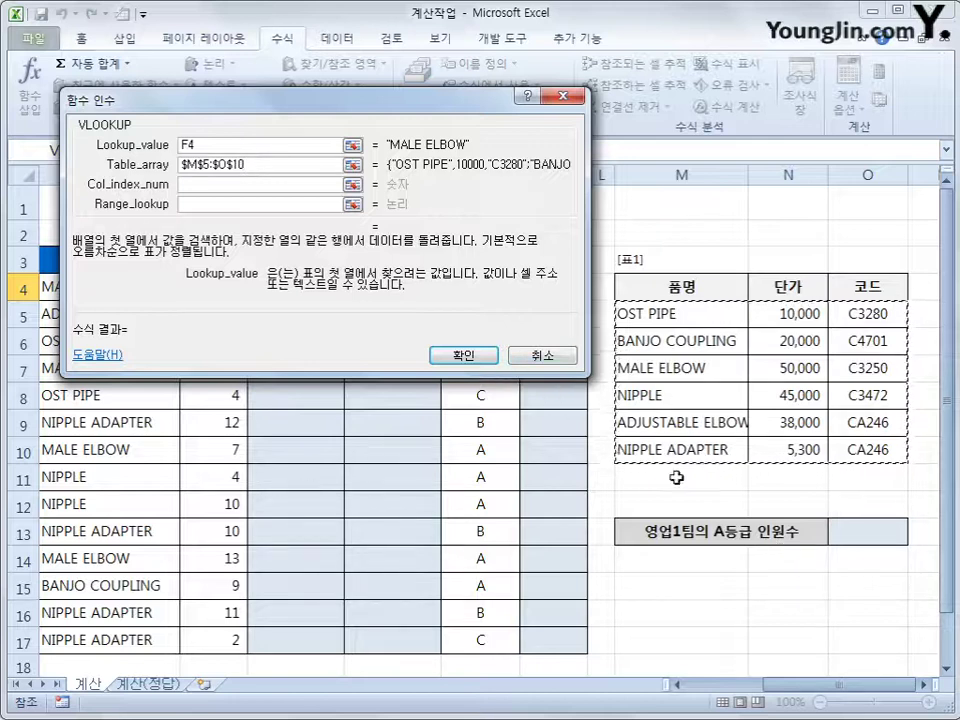
pyautogui.click(263, 186)
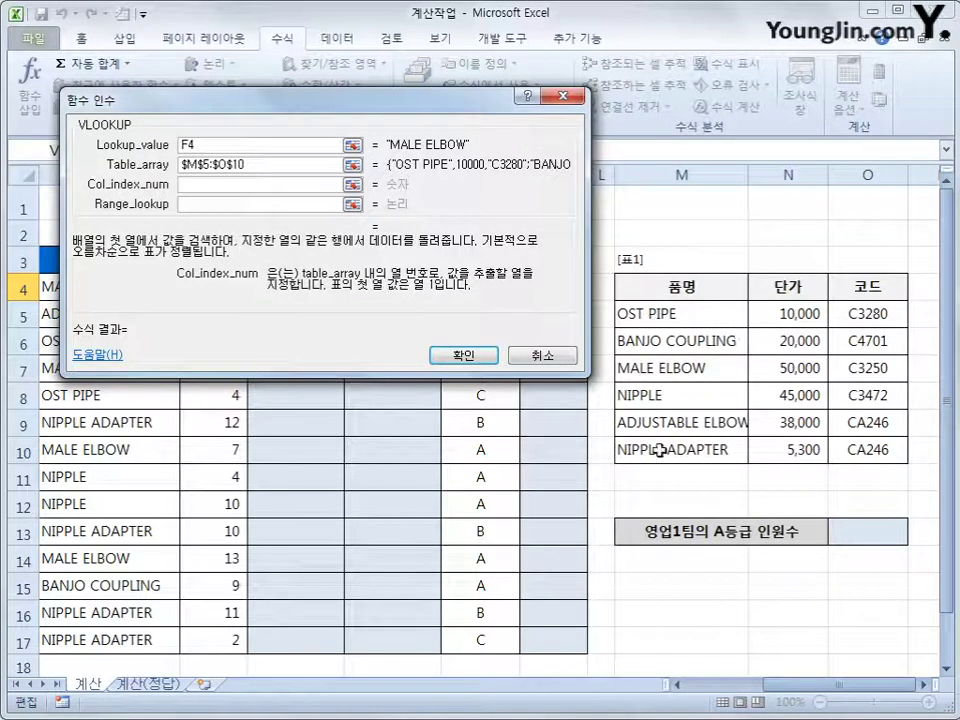
# - Complete the VLOOKUP function in H4 with column index 2 and range lookup 0, and copy the formula down to H17
pyautogui.write('2')
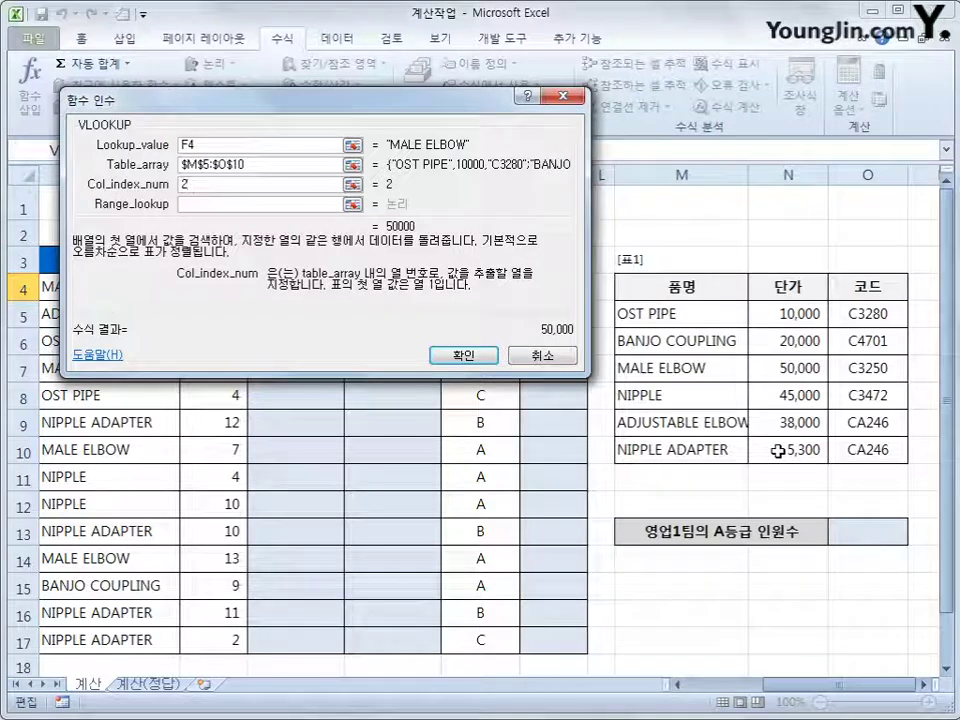
pyautogui.click(273, 206)
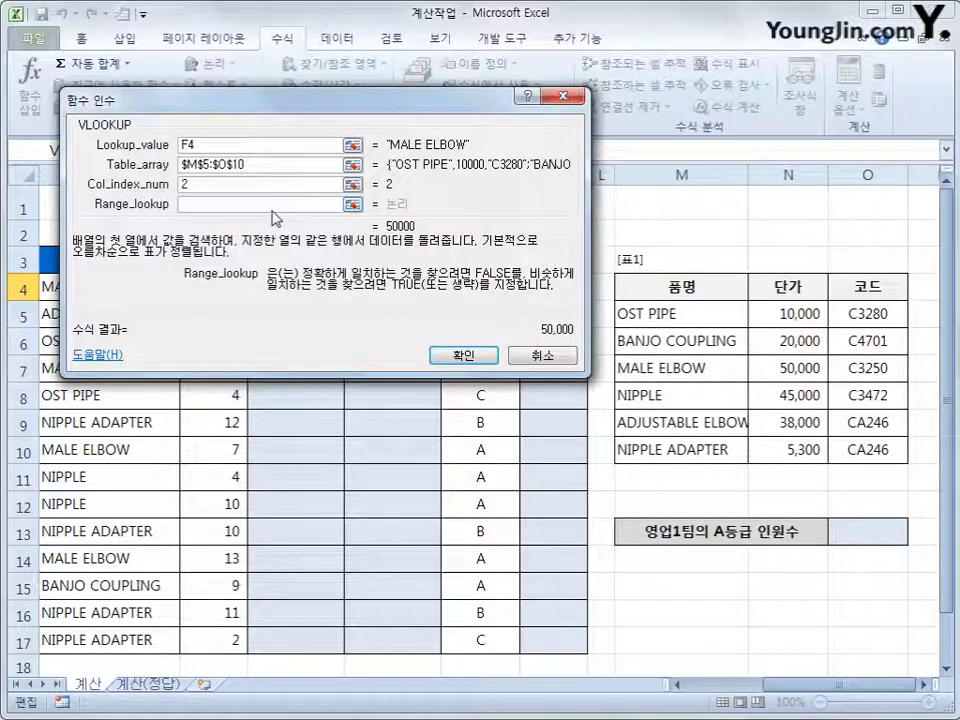
pyautogui.write('0')
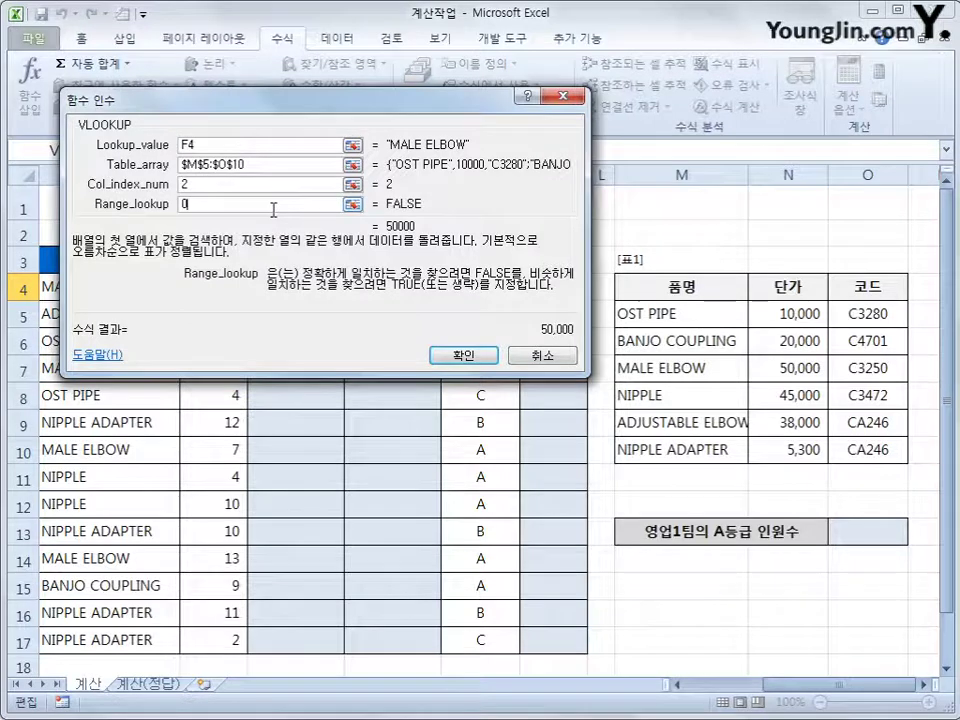
pyautogui.click(456, 354)
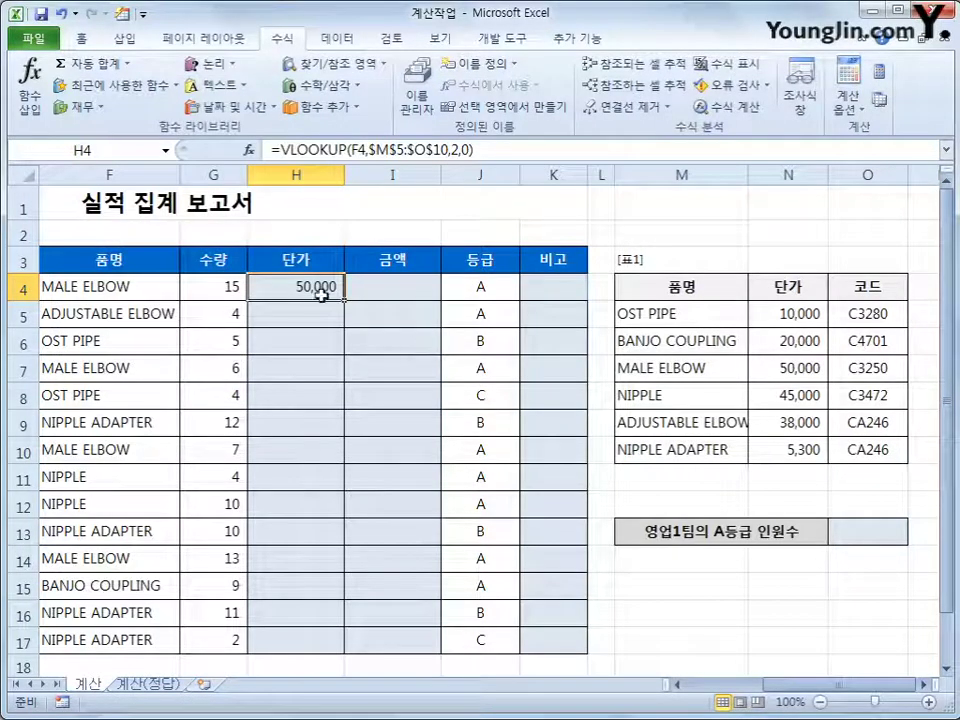
pyautogui.moveTo(343, 298); pyautogui.dragTo(352, 650)
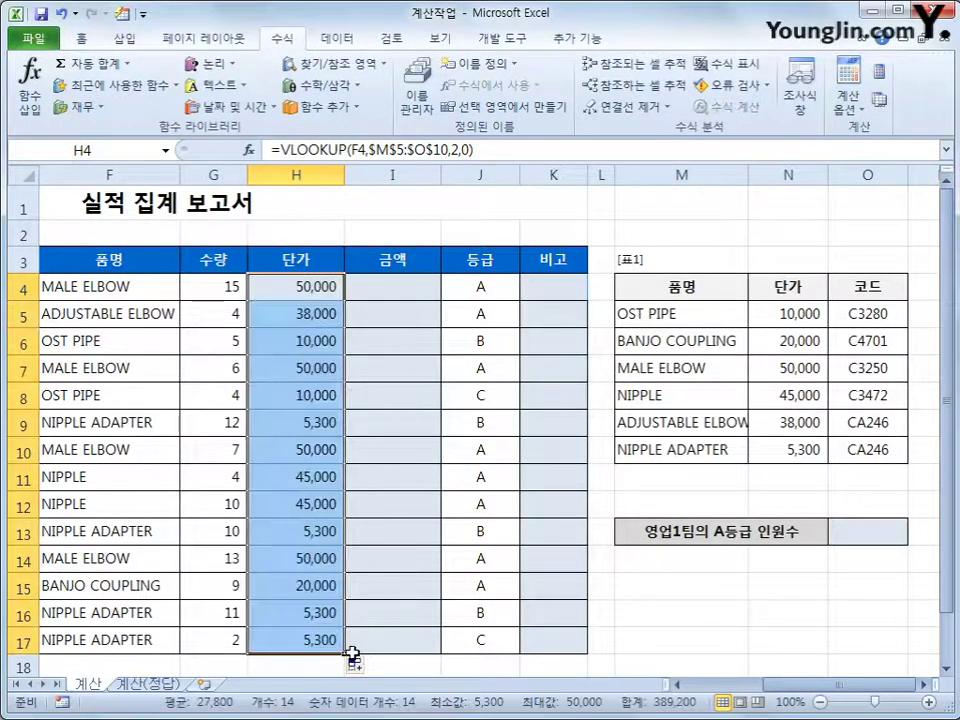
pyautogui.click(126, 287)
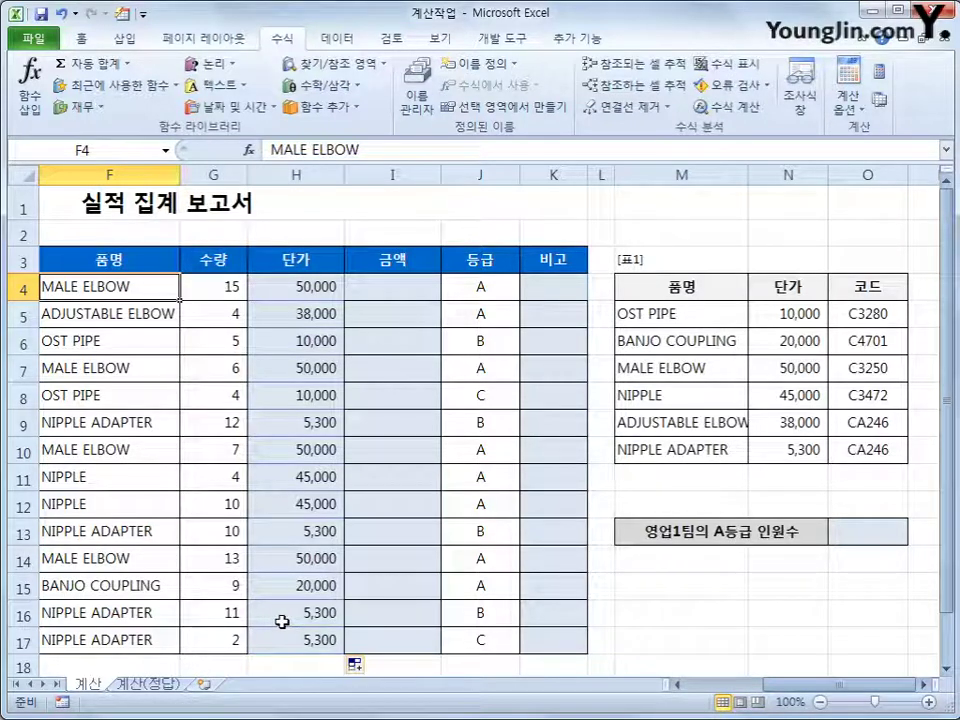
# - Enter =G4*H4 in I4 under 금액 and copy the formula down to I17
pyautogui.click(401, 288)
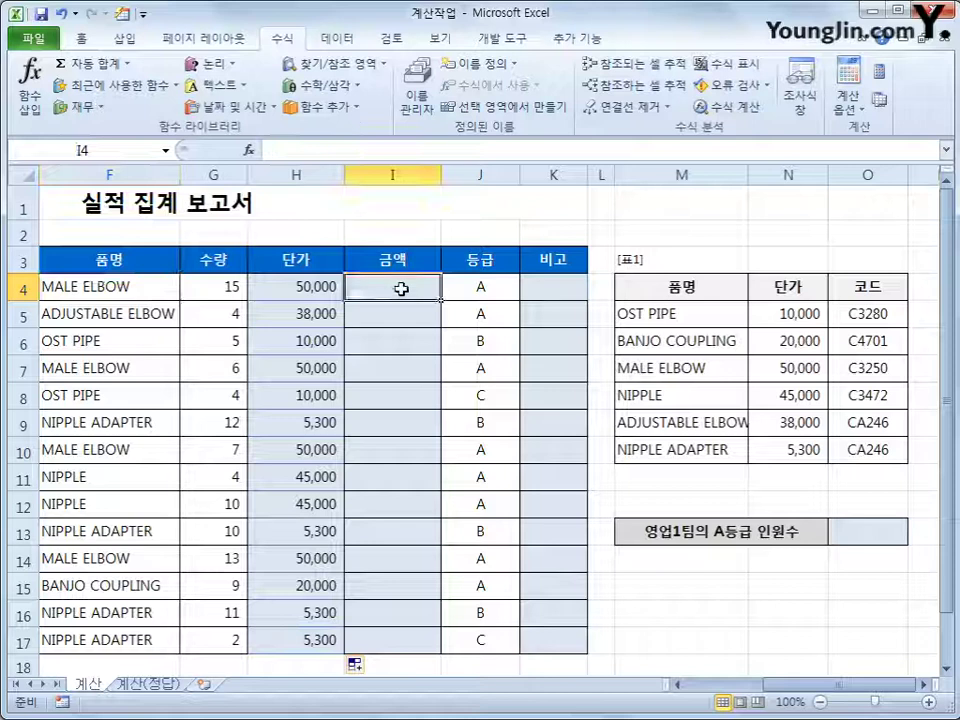
pyautogui.write('=')
pyautogui.click(208, 286)
pyautogui.write('*')
pyautogui.click(306, 288)
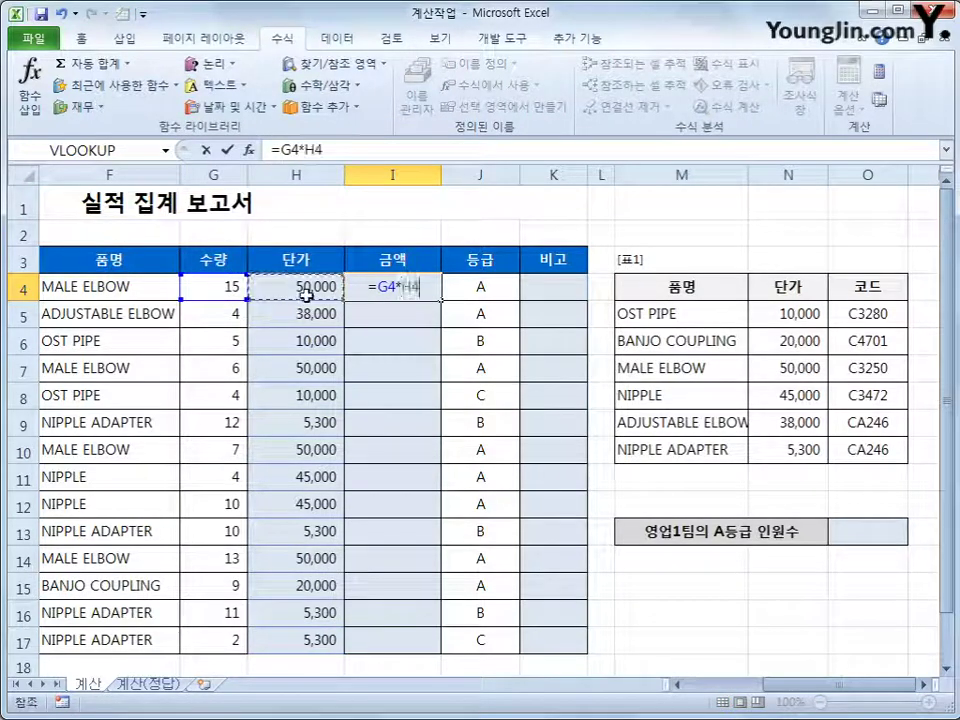
pyautogui.press('Return')
pyautogui.click(401, 287)
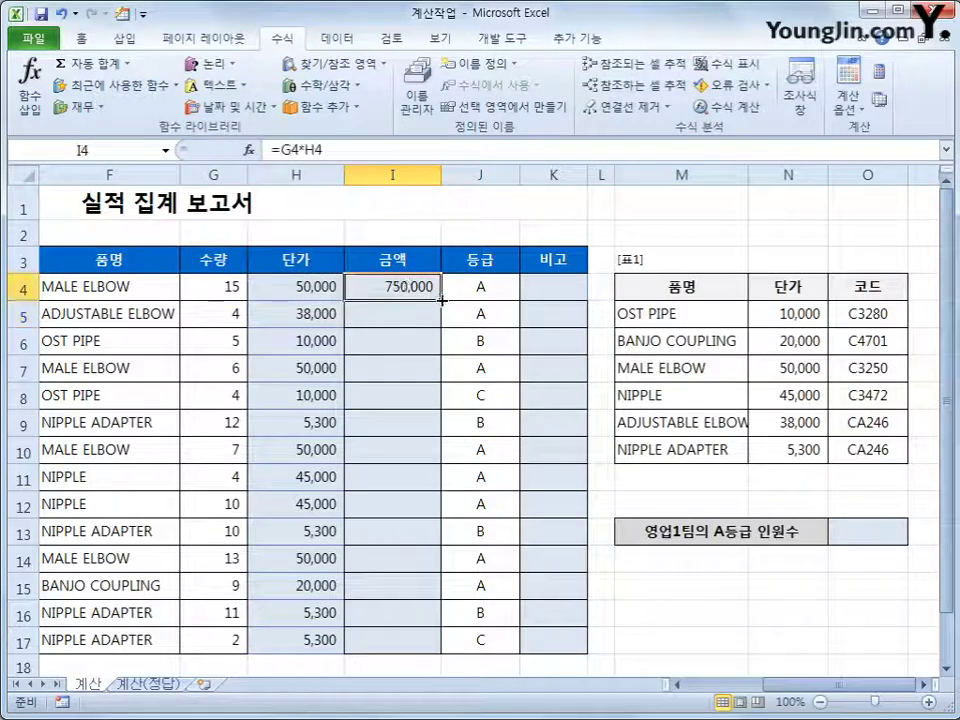
pyautogui.moveTo(443, 301); pyautogui.dragTo(433, 645)
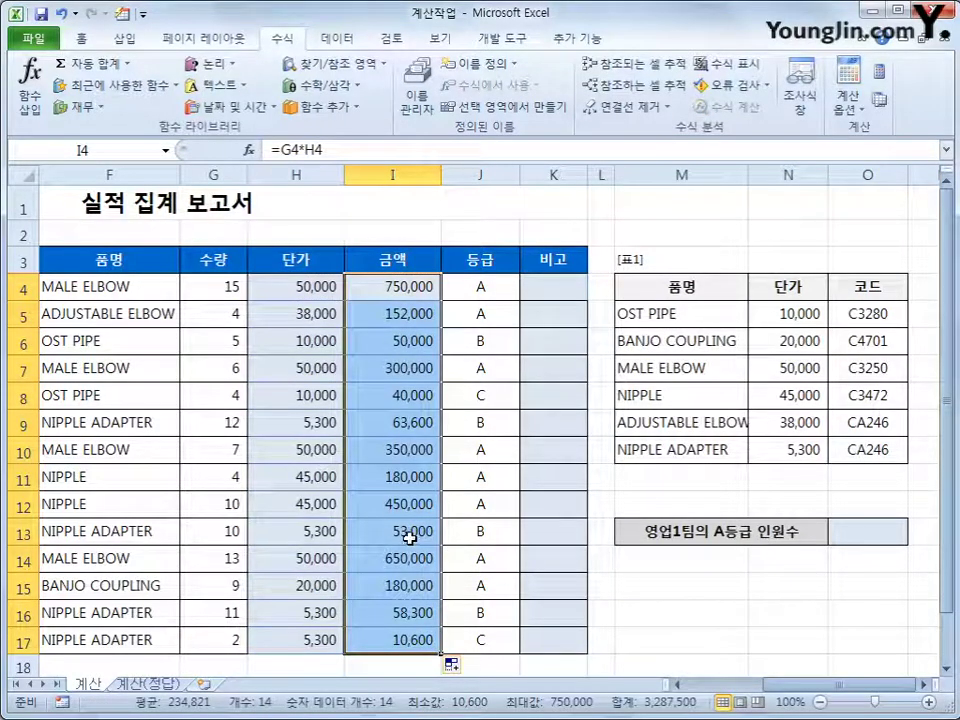
# - Start an IF formula in K4 under 비고 with a nested AND whose first condition is E4="영업1팀"
pyautogui.click(561, 292)
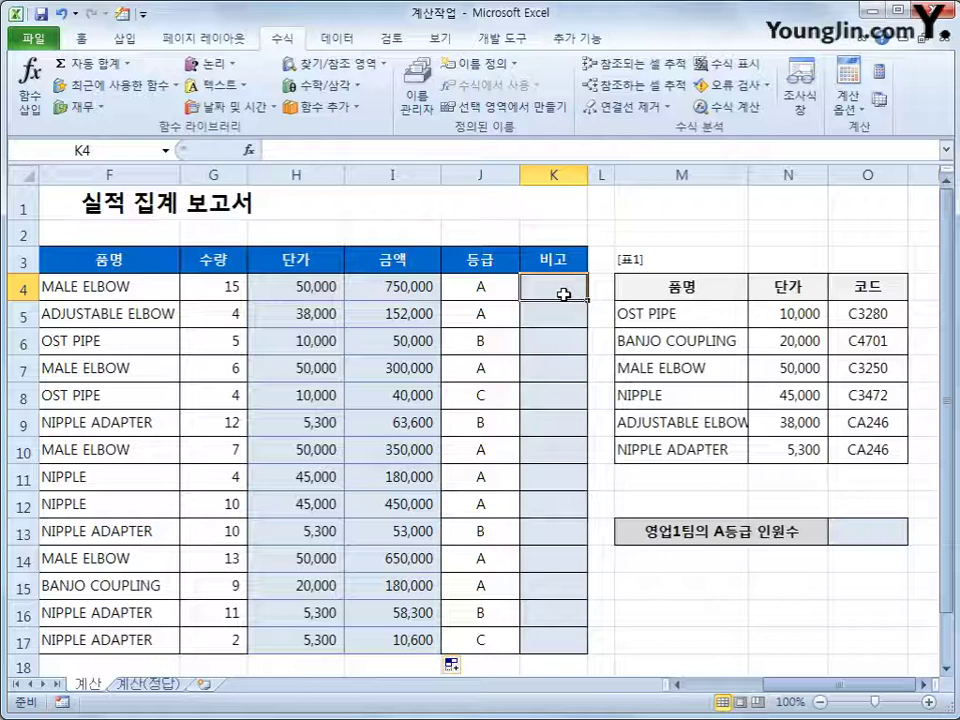
pyautogui.write('=')
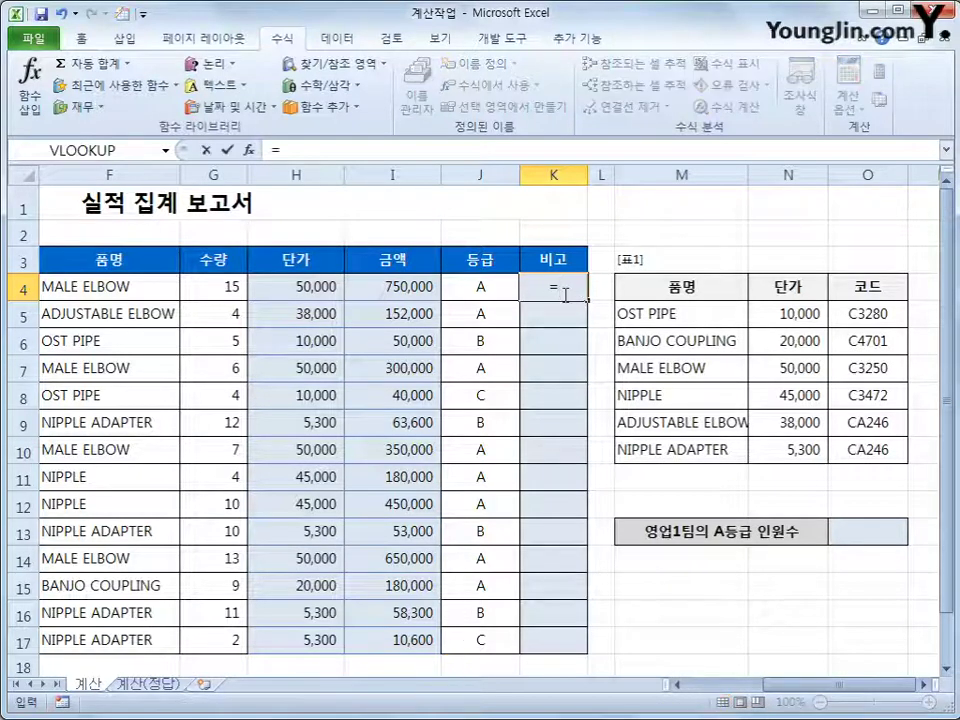
pyautogui.write('if(')
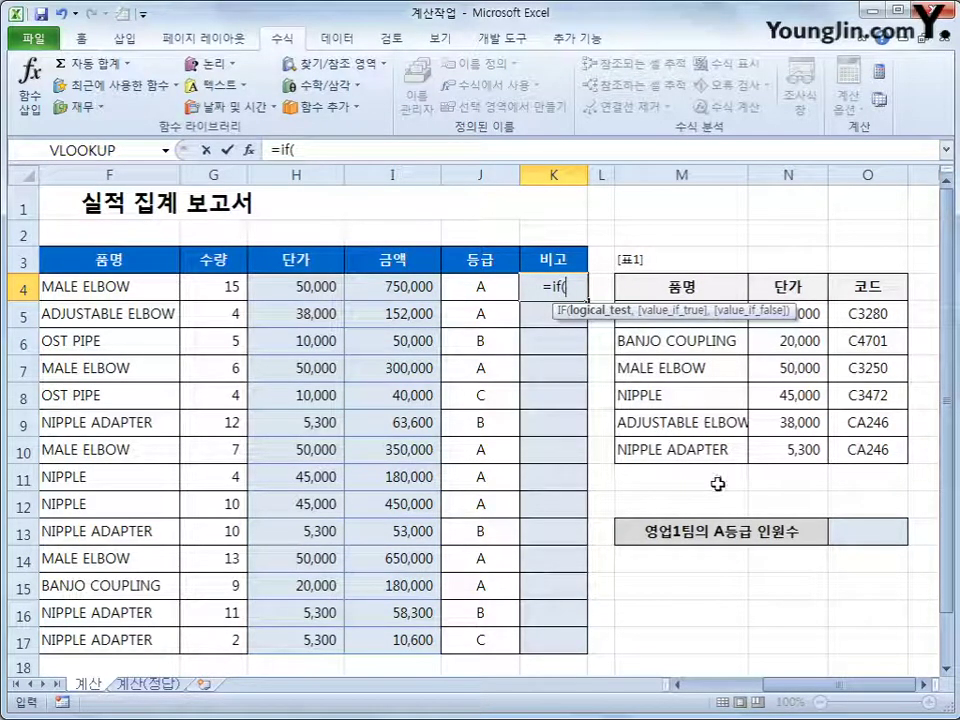
pyautogui.write('and(')
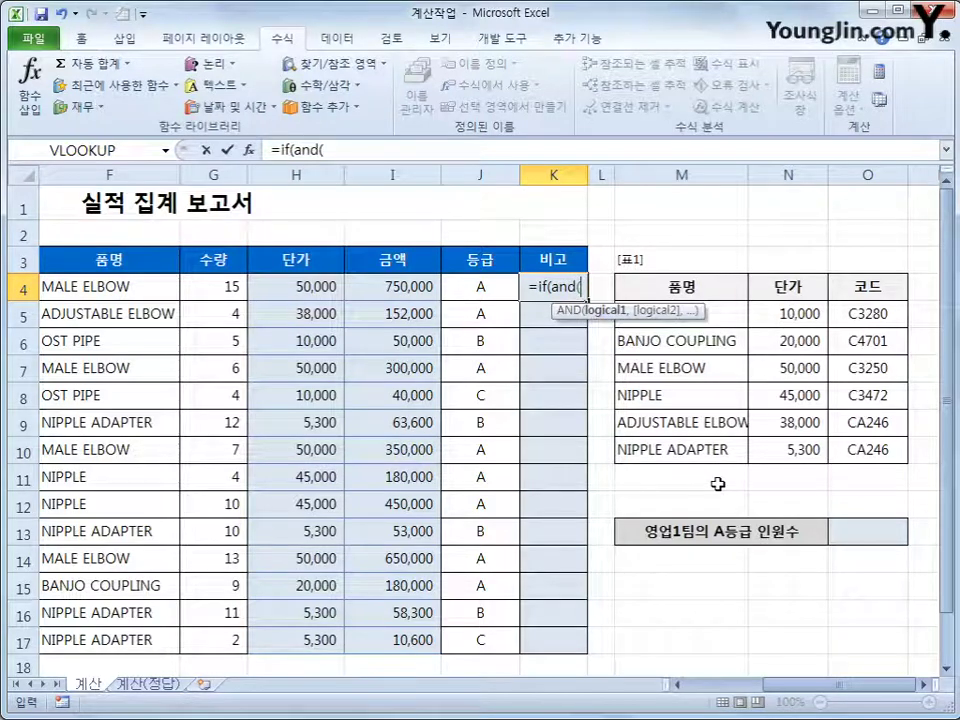
pyautogui.press('Left')
pyautogui.press('Left')
pyautogui.press('Left')
pyautogui.press('Left')
pyautogui.press('Left')
pyautogui.press('Left')
pyautogui.press('Left')
pyautogui.press('Right')
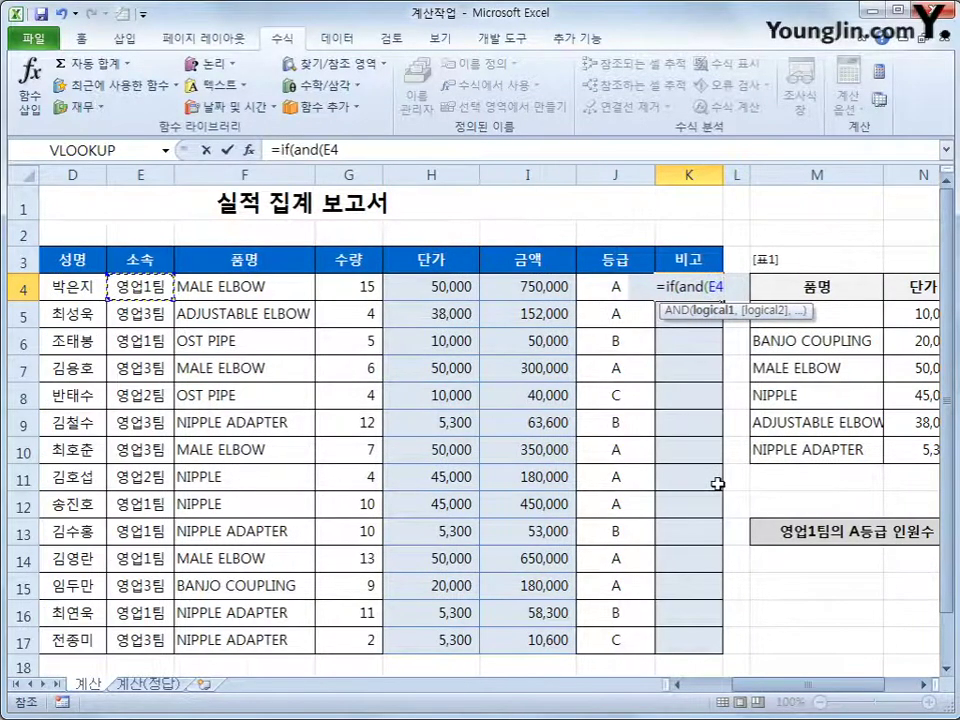
pyautogui.write('="')
pyautogui.write('영업1ㅌ')
pyautogui.write('팀",')
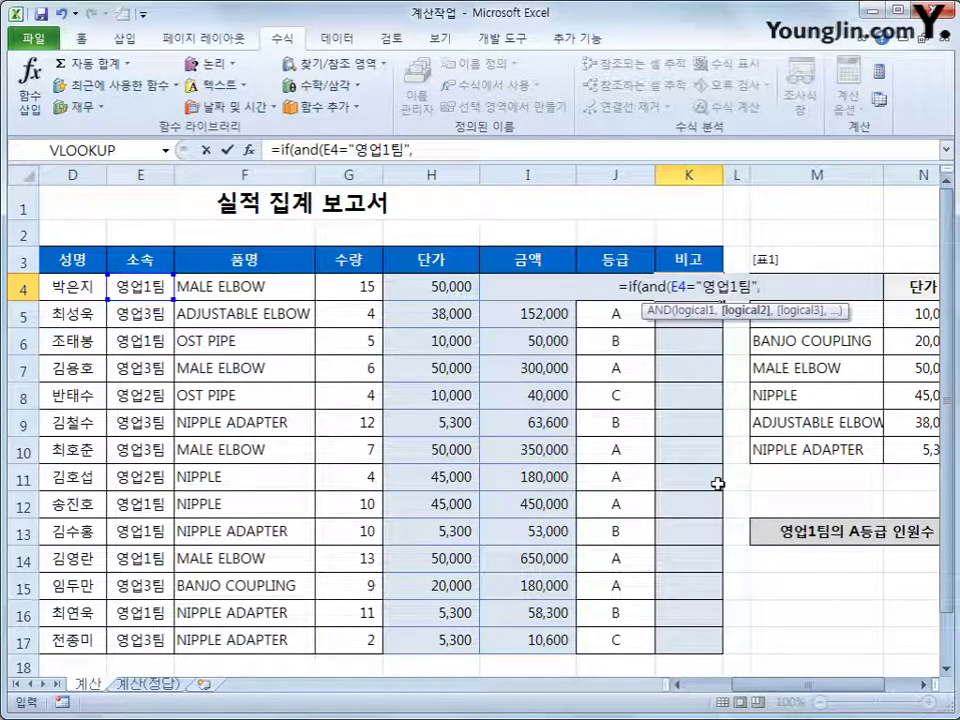
# - Add J4="A" as the second AND condition and close the AND function
pyautogui.press('Left')
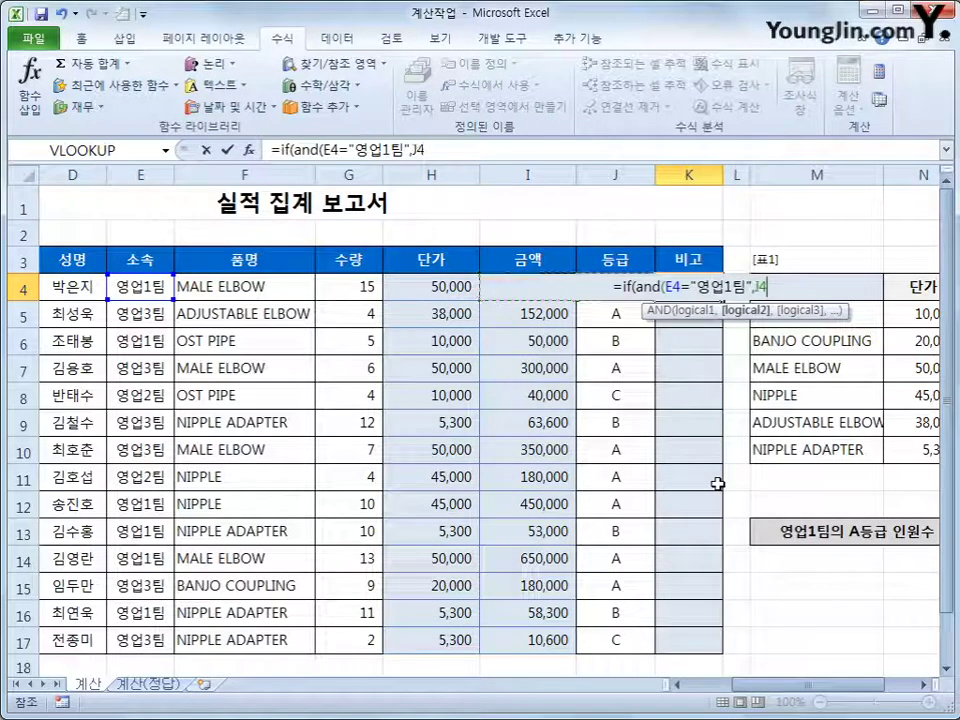
pyautogui.write('="ㅁ')
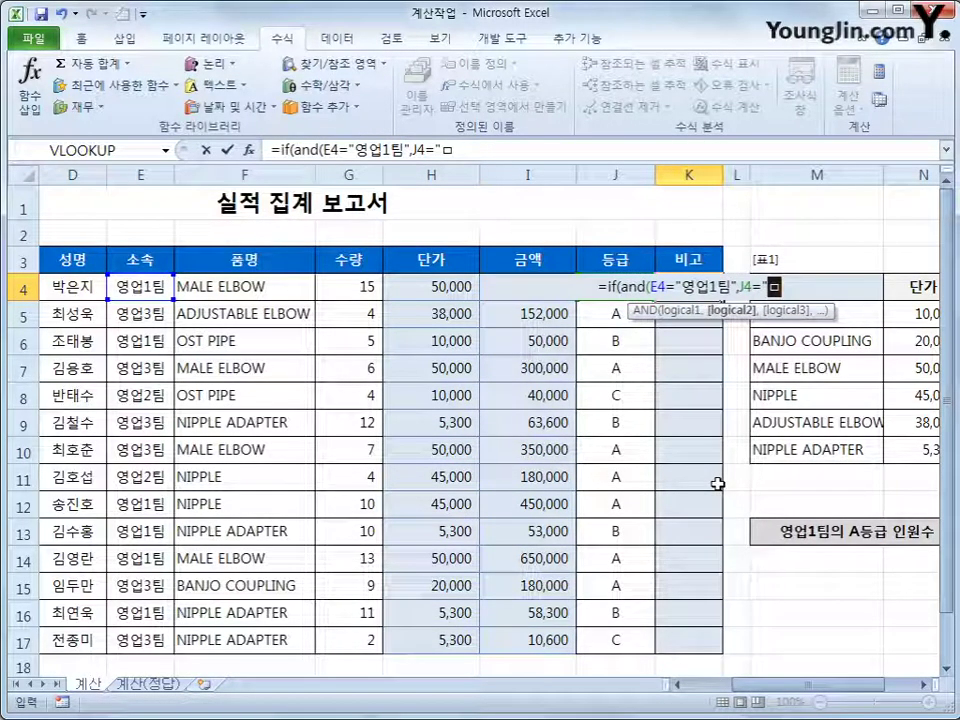
pyautogui.press('BackSpace')
pyautogui.write('A"')
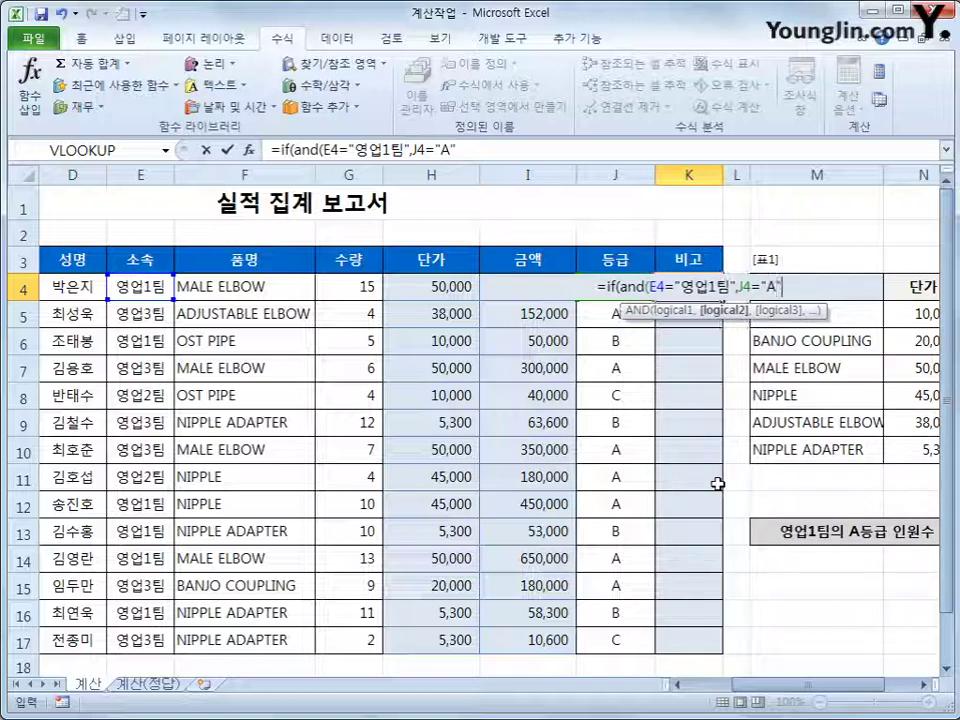
pyautogui.write('),')
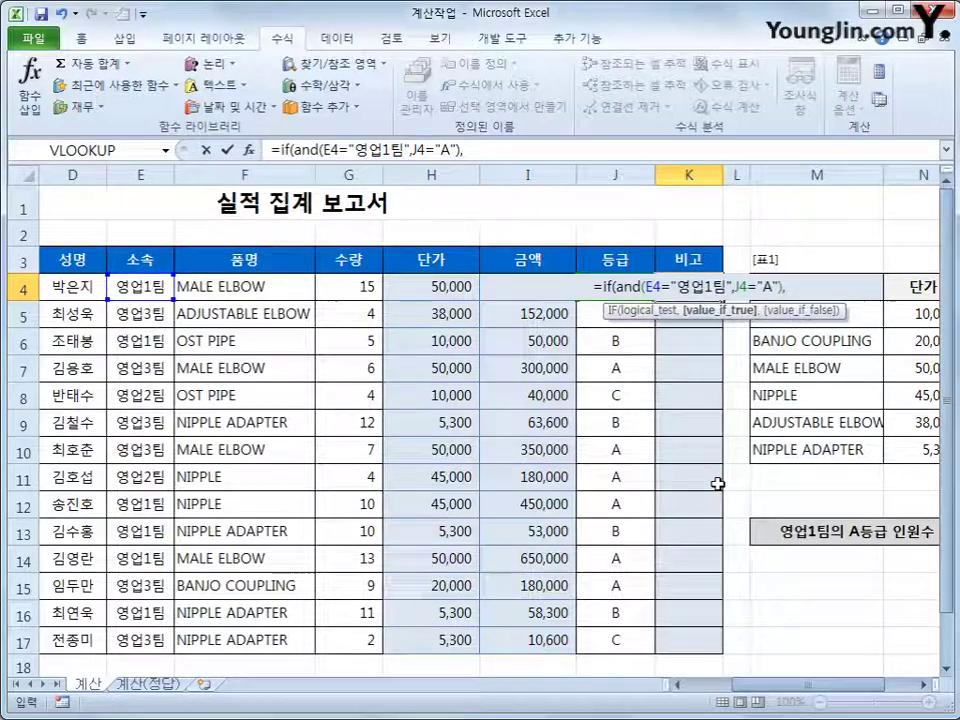
# - Complete the IF formula with "※" as the true value and "" as the false value, and copy it down to K17
pyautogui.write('"')
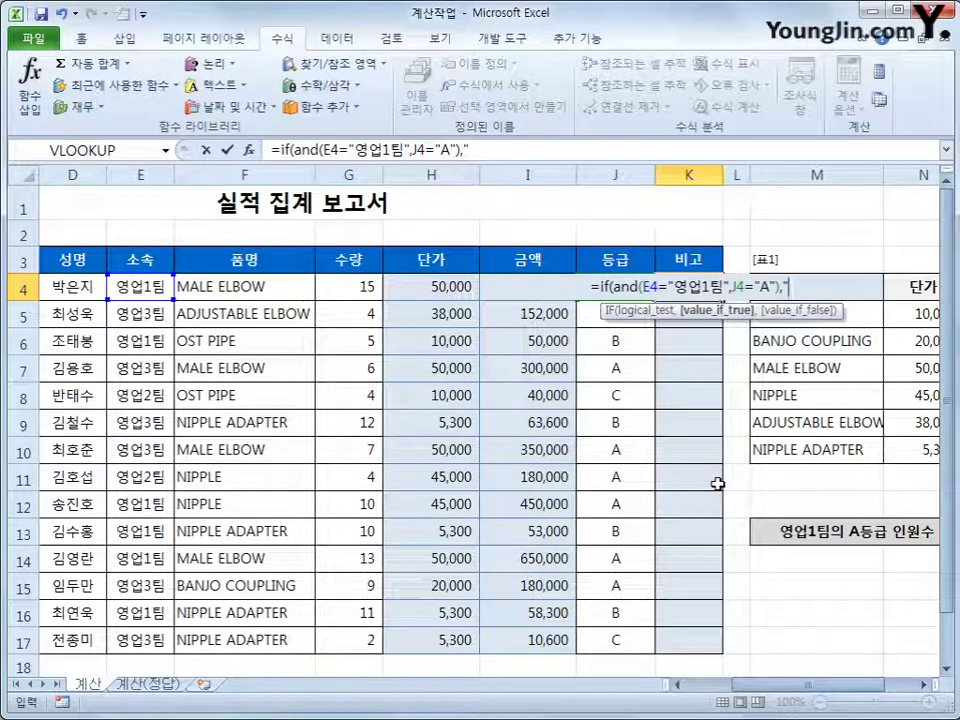
pyautogui.write('ㅁ')
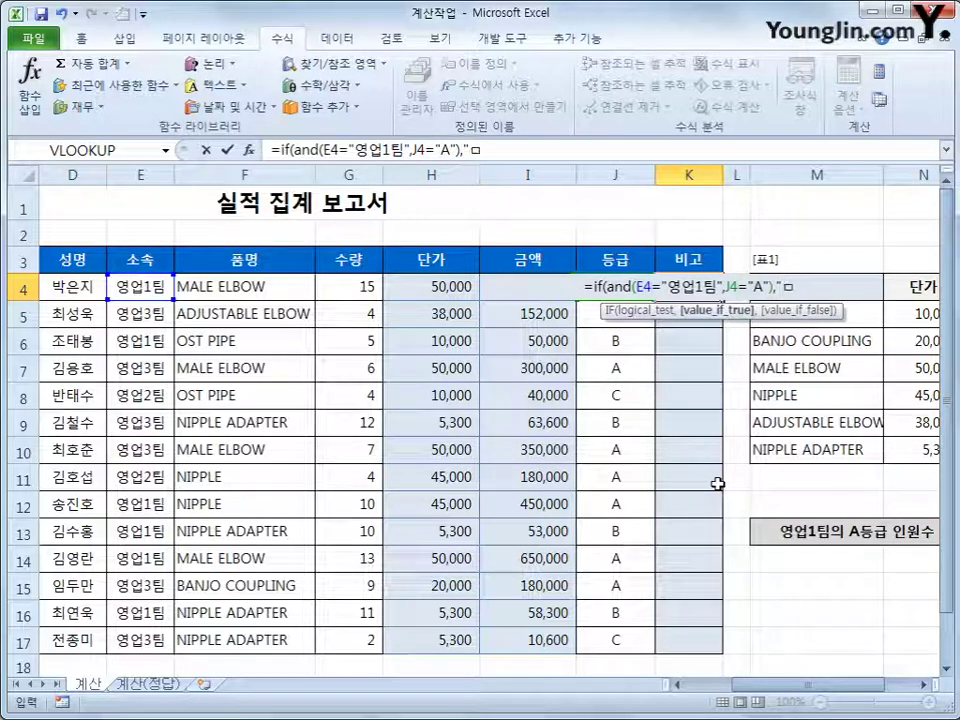
pyautogui.press('Hangul_Hanja')
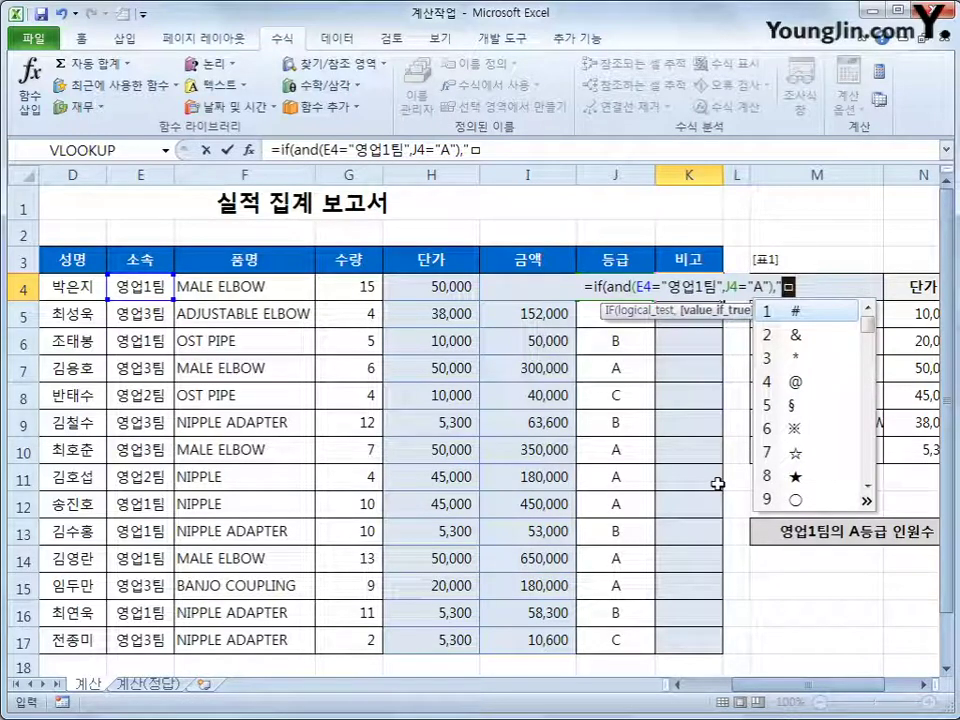
pyautogui.press('6')
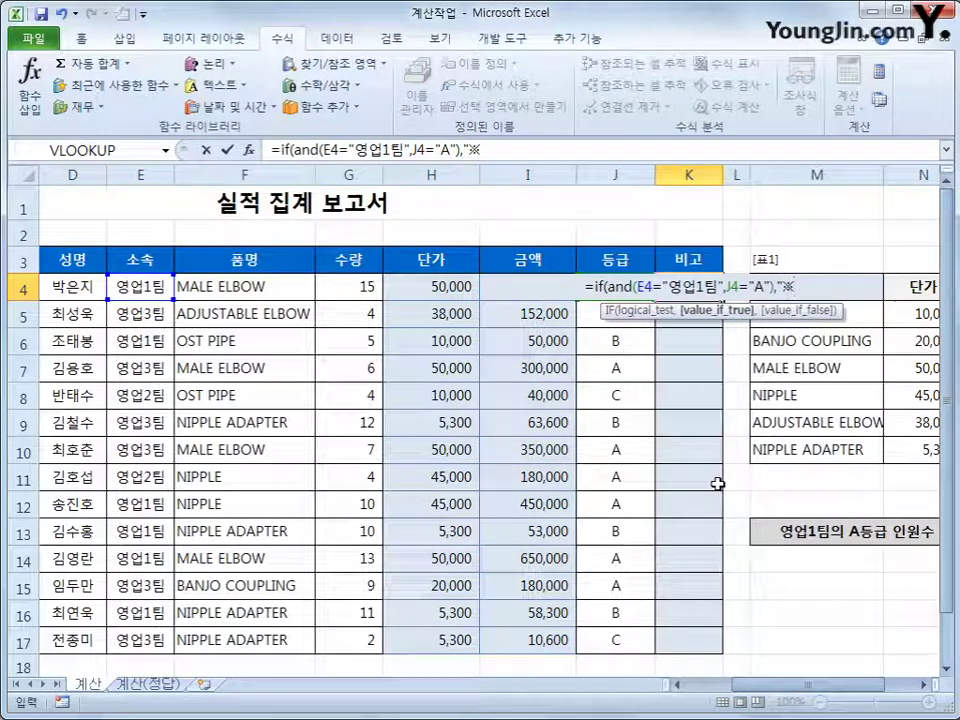
pyautogui.write('",')
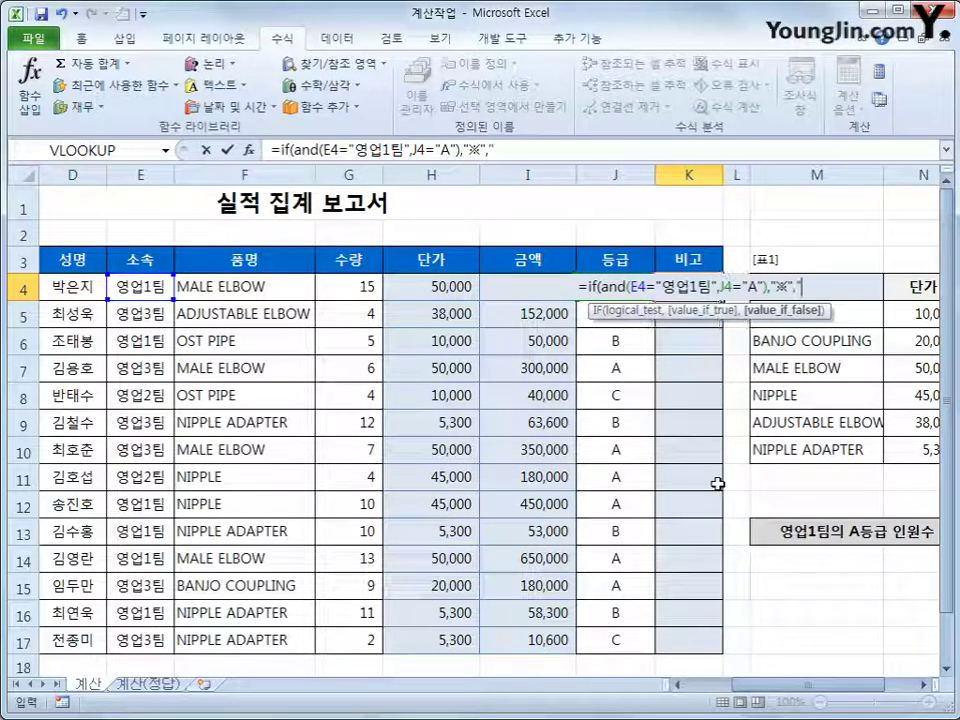
pyautogui.write('""')
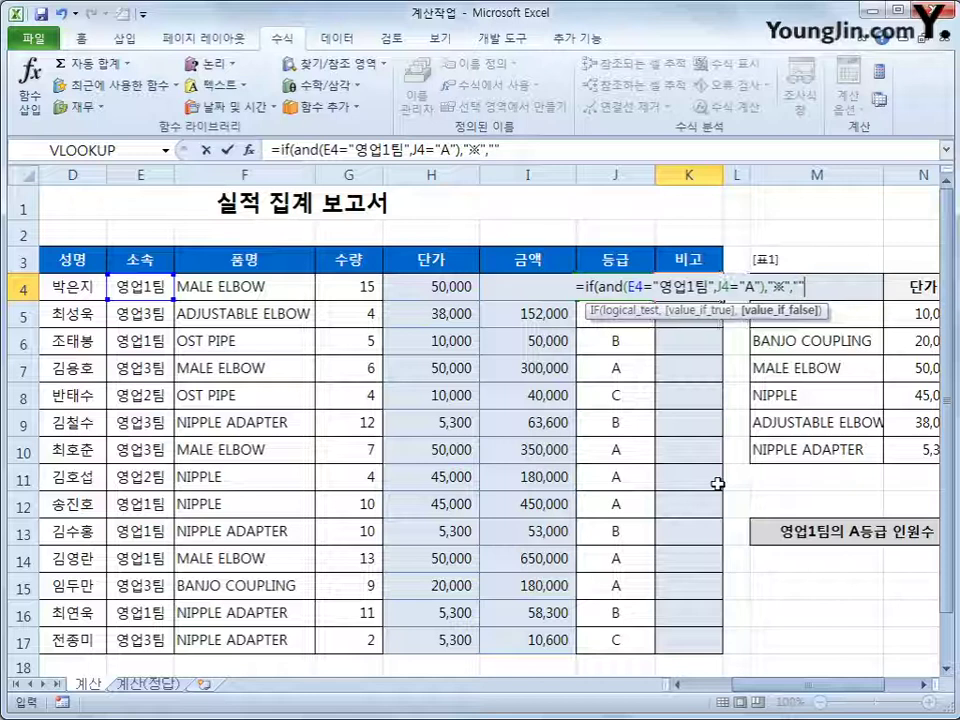
pyautogui.write(')')
pyautogui.press('Return')
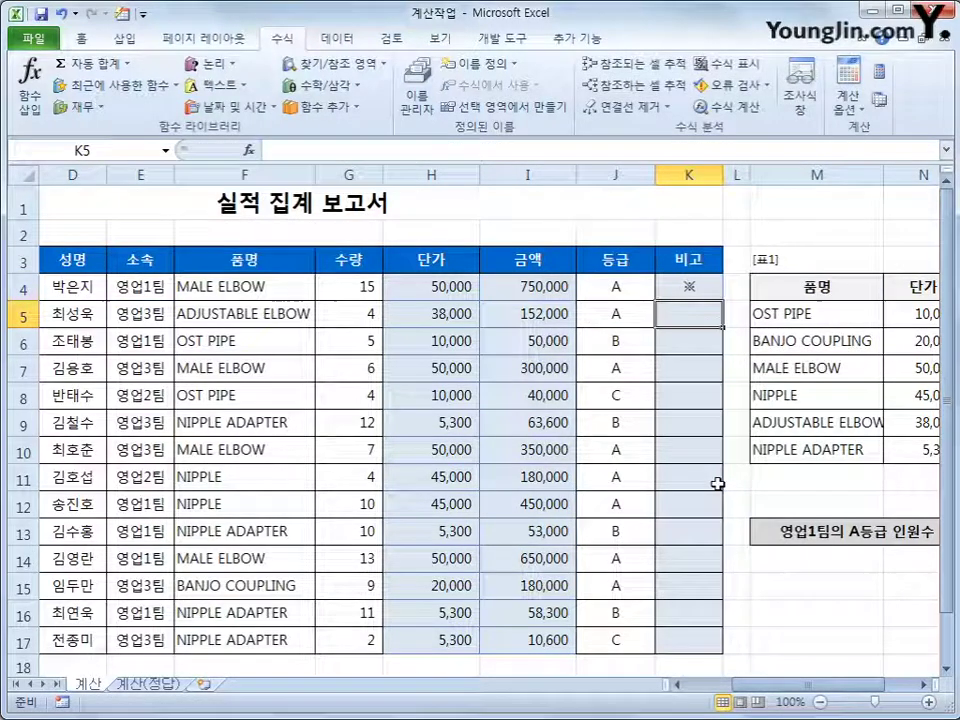
pyautogui.click(691, 282)
pyautogui.moveTo(724, 300); pyautogui.dragTo(720, 657)
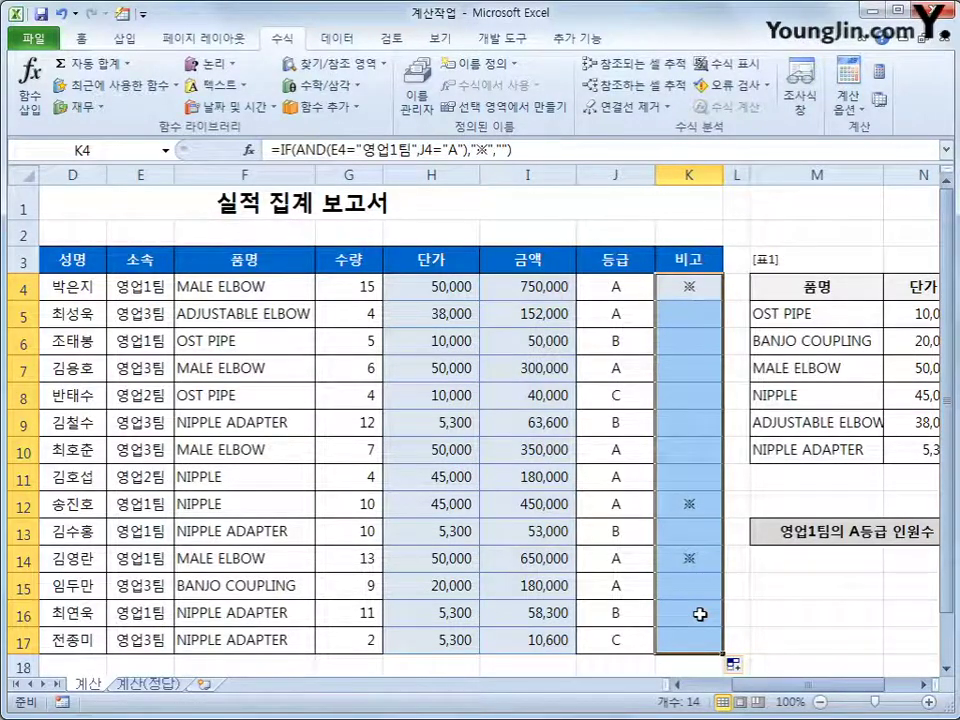
# - Insert the statistical function COUNTIFS in O13 beside 영업1팀의 A등급 인원수
pyautogui.scroll(-1, 700, 614)
pyautogui.hscroll(2, 817, 665)
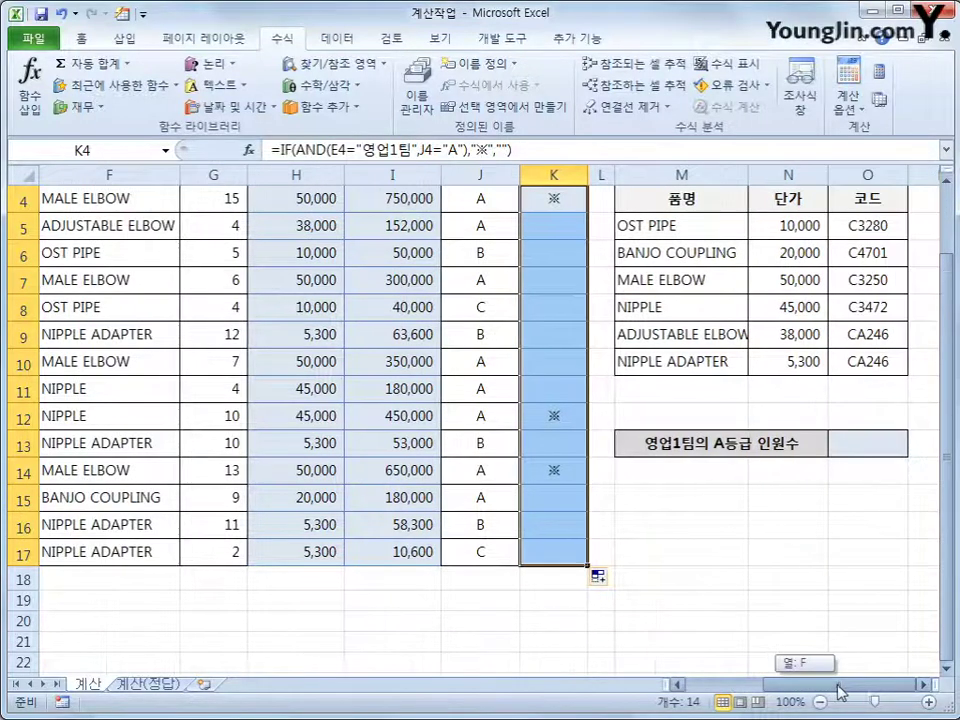
pyautogui.click(683, 437)
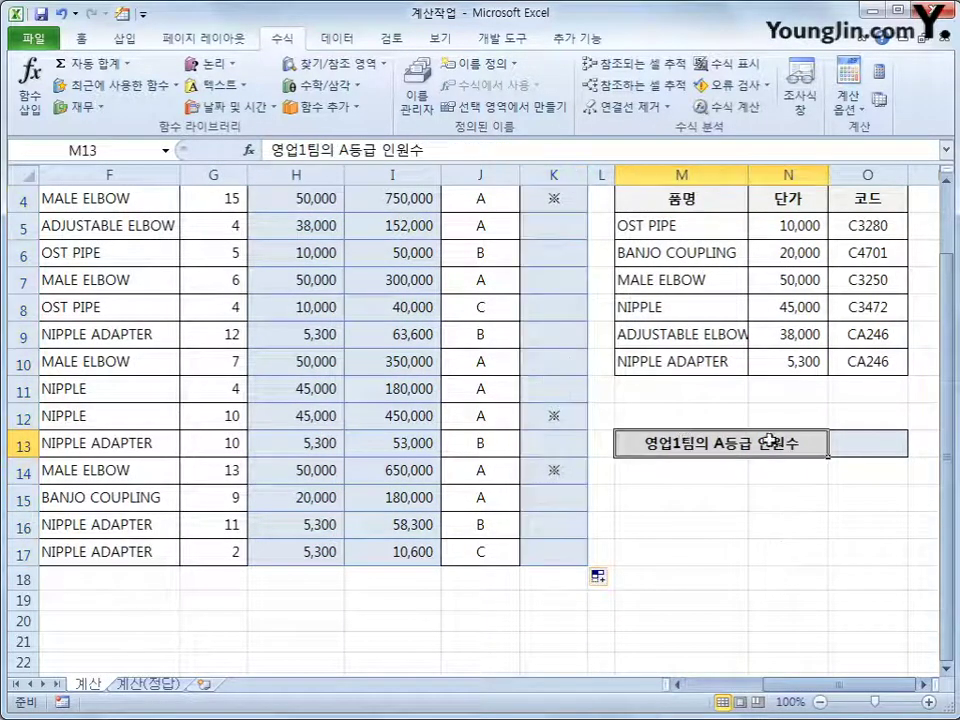
pyautogui.click(857, 448)
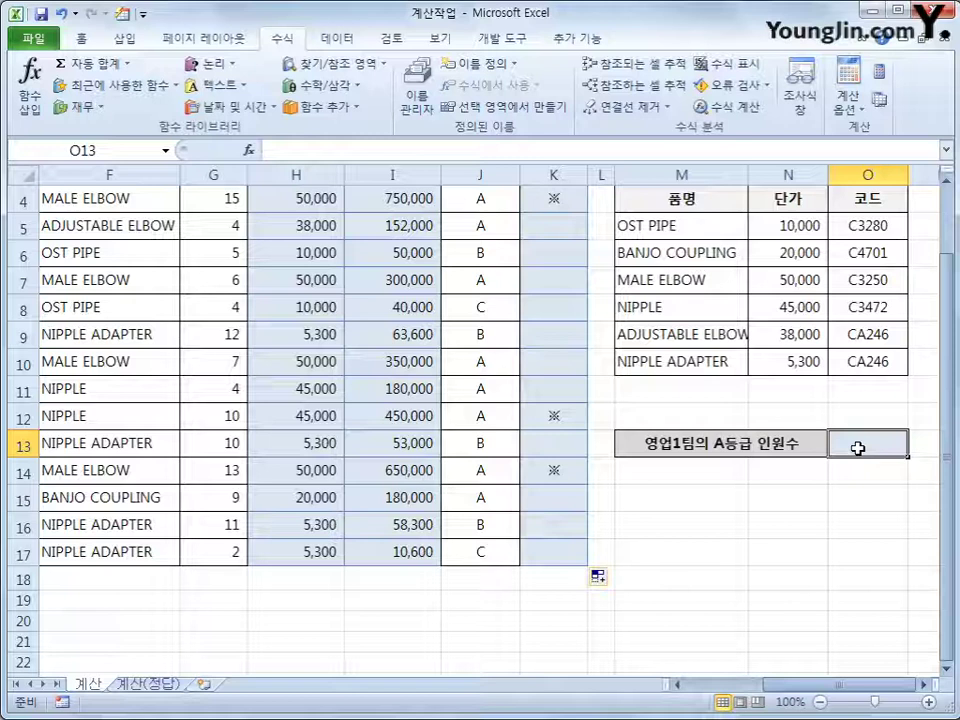
pyautogui.click(322, 107)
pyautogui.moveTo(327, 136)
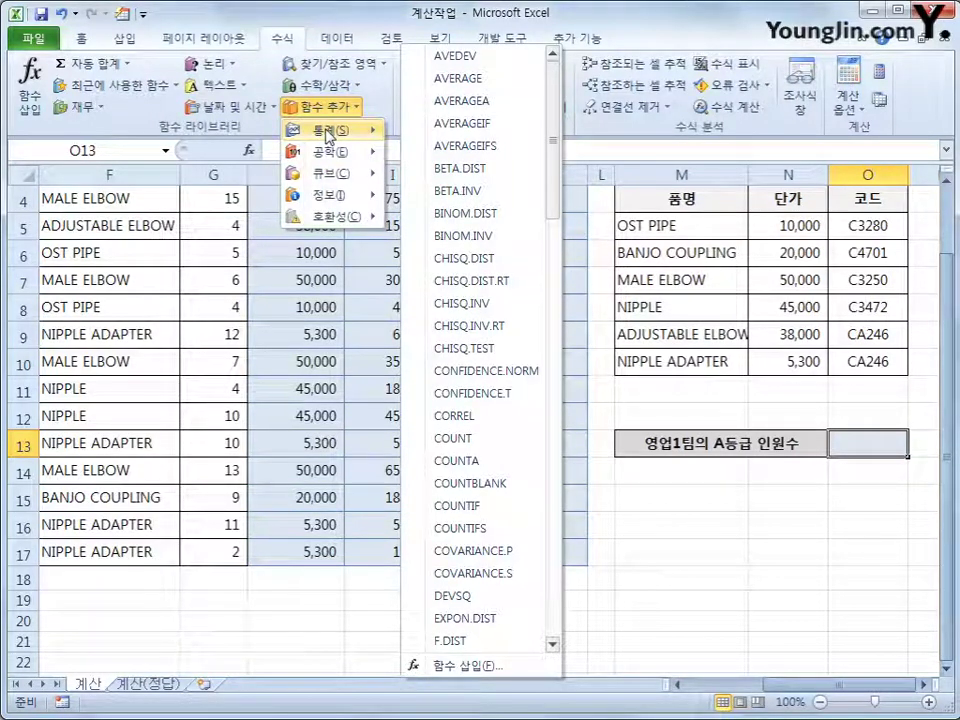
pyautogui.click(495, 530)
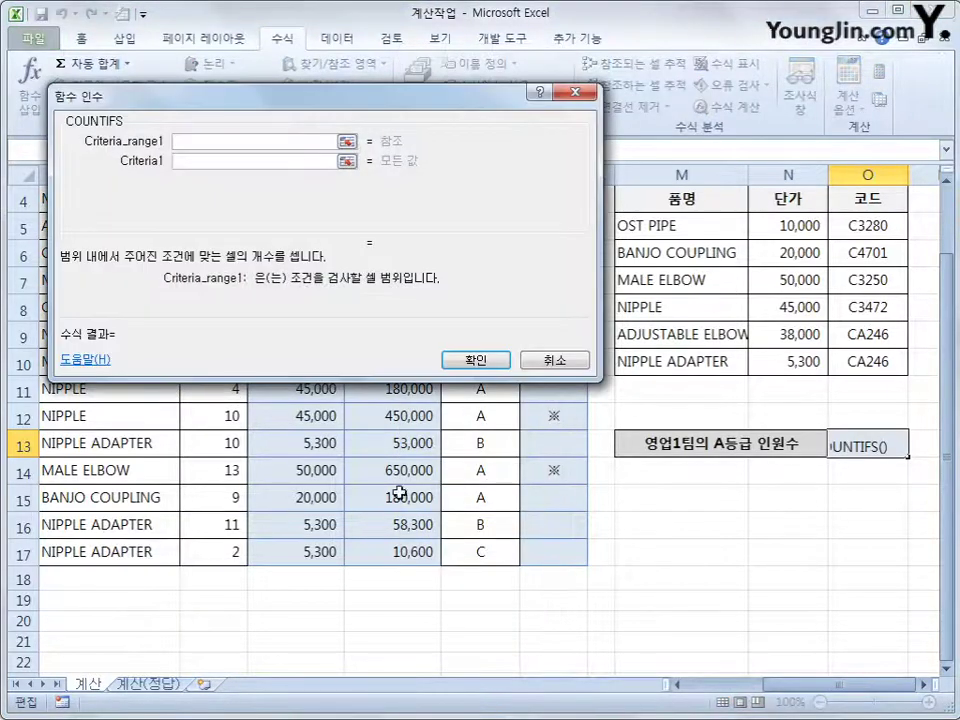
# - Set the first COUNTIFS criteria range to the 소속 cells E4:E17 with the criterion "영업1팀"
pyautogui.moveTo(315, 326); pyautogui.dragTo(485, 300)
pyautogui.moveTo(793, 690); pyautogui.dragTo(715, 690)
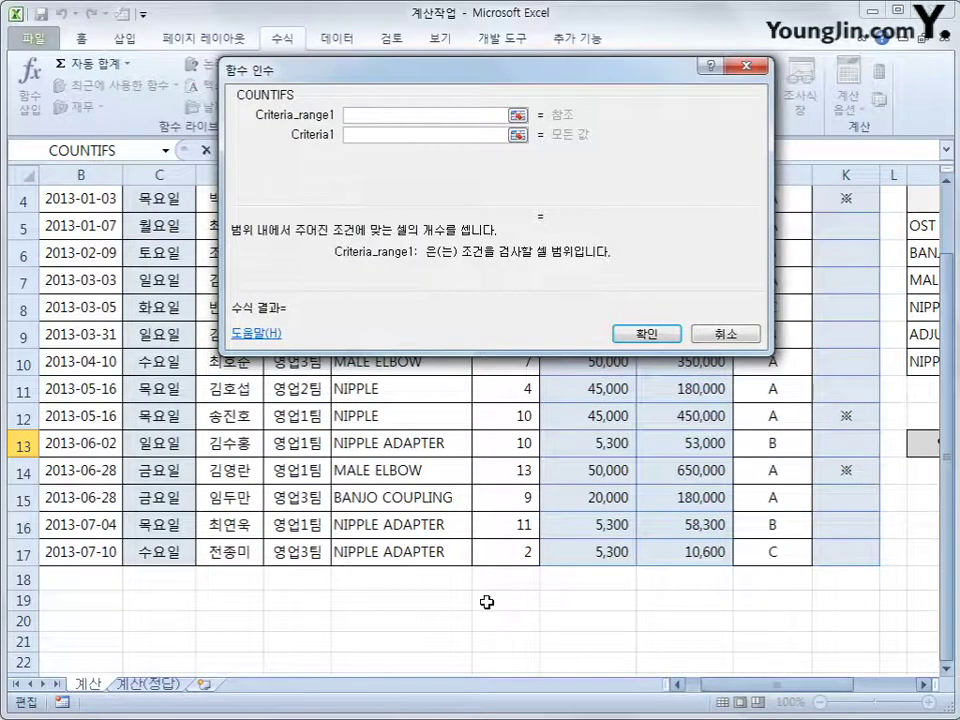
pyautogui.scroll(1, 467, 521)
pyautogui.moveTo(455, 88); pyautogui.dragTo(572, 102)
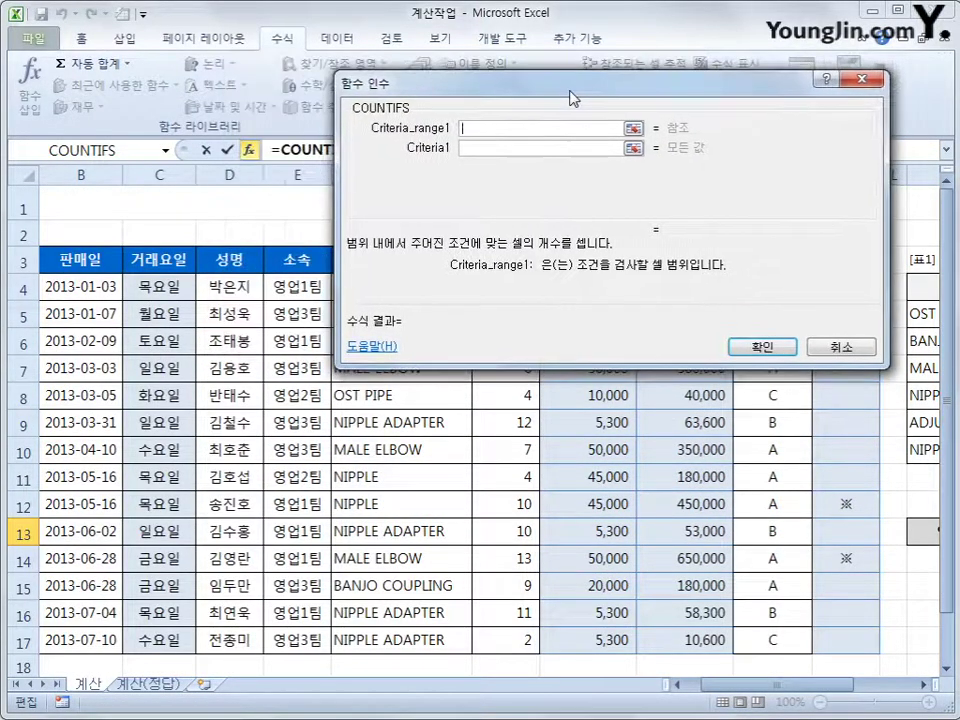
pyautogui.moveTo(297, 289); pyautogui.dragTo(283, 640)
pyautogui.click(503, 148)
pyautogui.write('영업1팀')
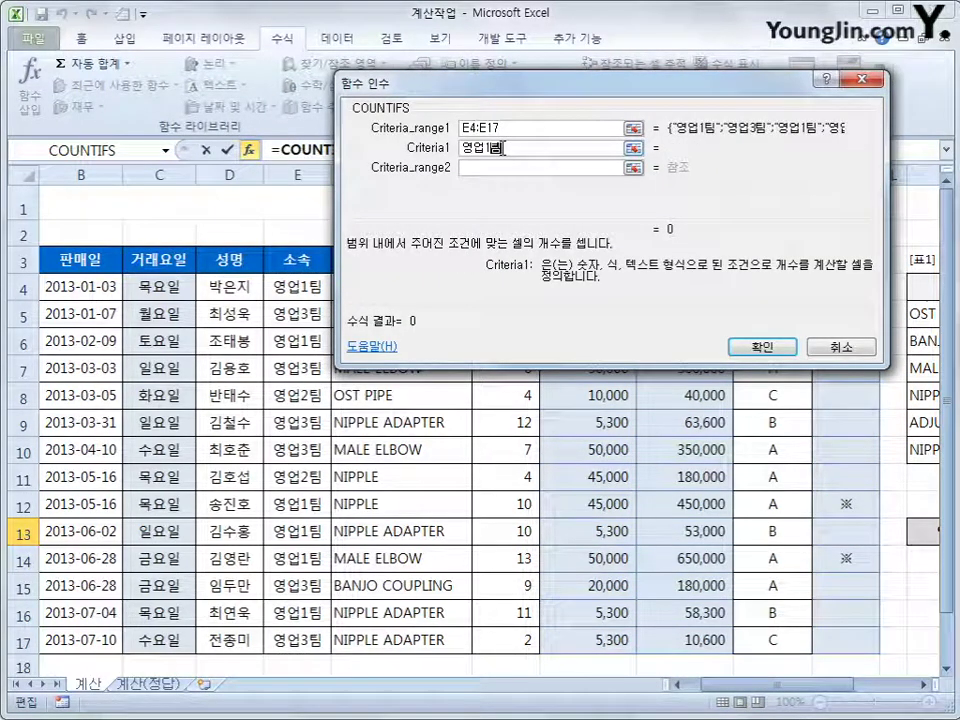
# - Add the 등급 cells J4:J17 as the second criteria range with the criterion "A" and complete the COUNTIFS formula
pyautogui.click(494, 170)
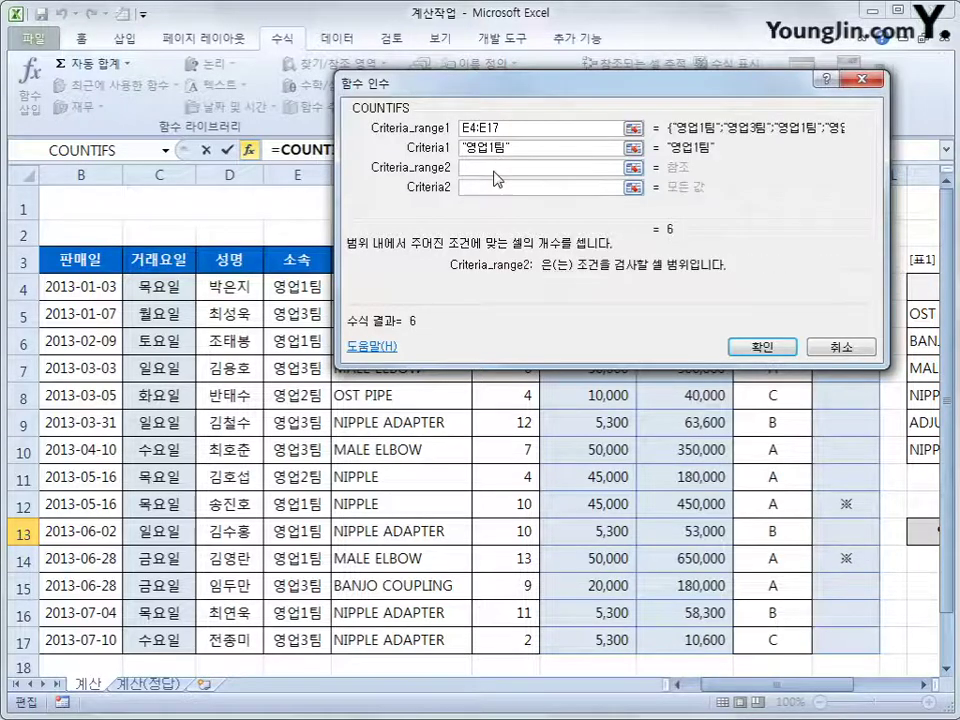
pyautogui.moveTo(530, 87); pyautogui.dragTo(335, 120)
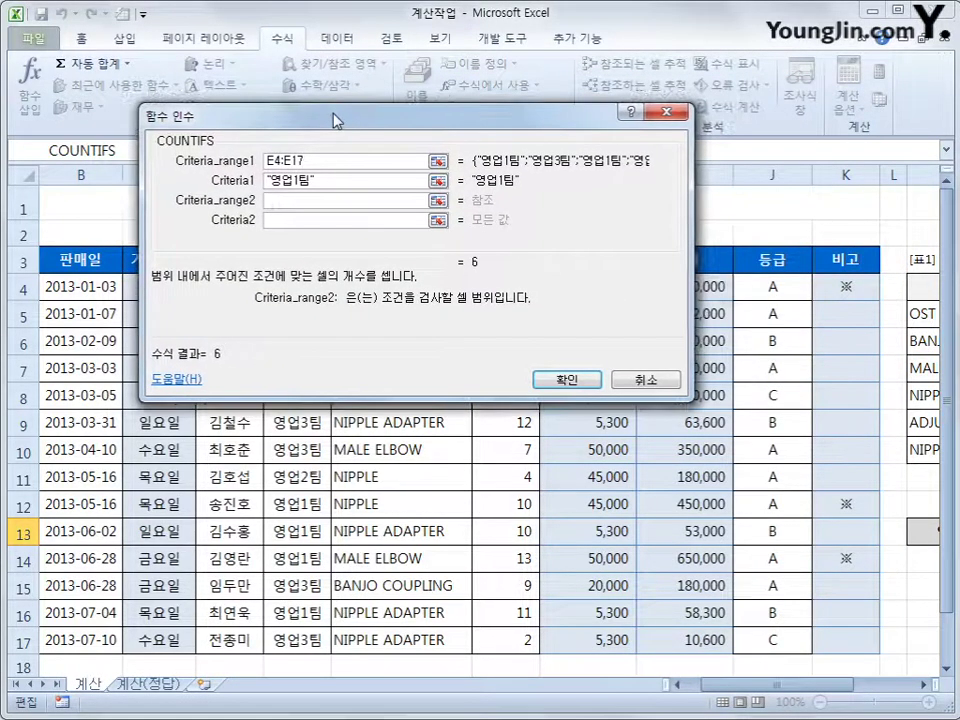
pyautogui.moveTo(778, 288); pyautogui.dragTo(752, 639)
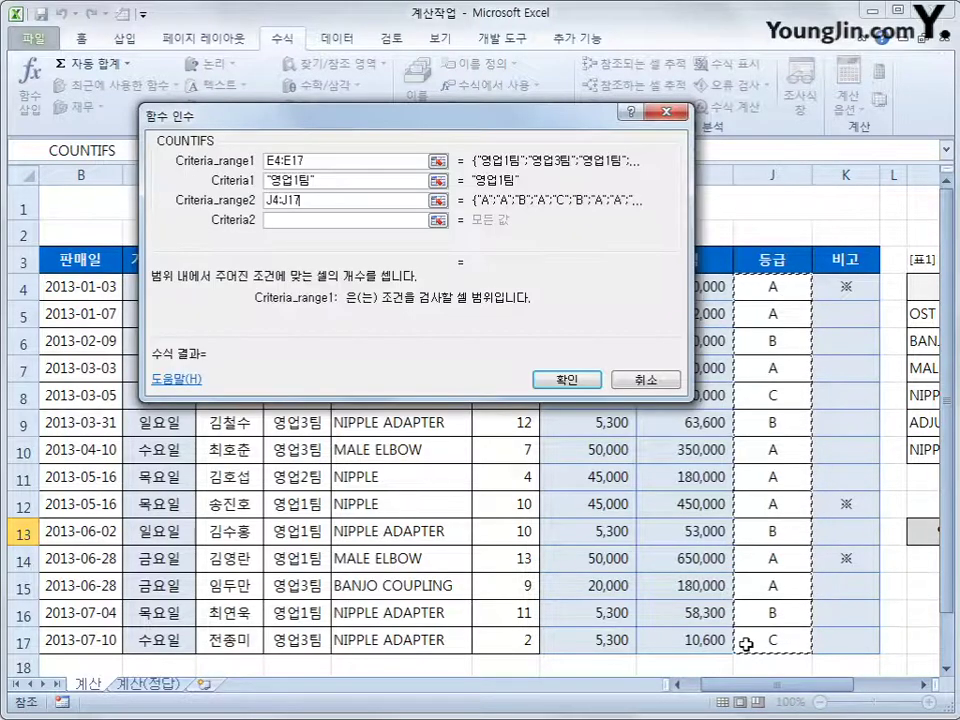
pyautogui.click(293, 219)
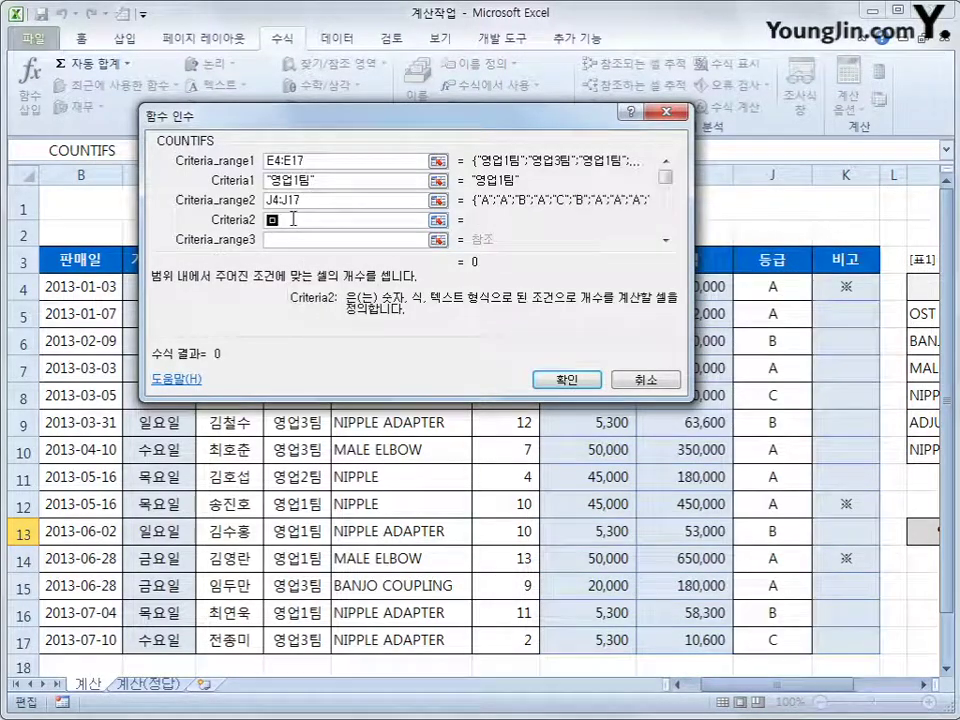
pyautogui.write('A')
pyautogui.click(299, 241)
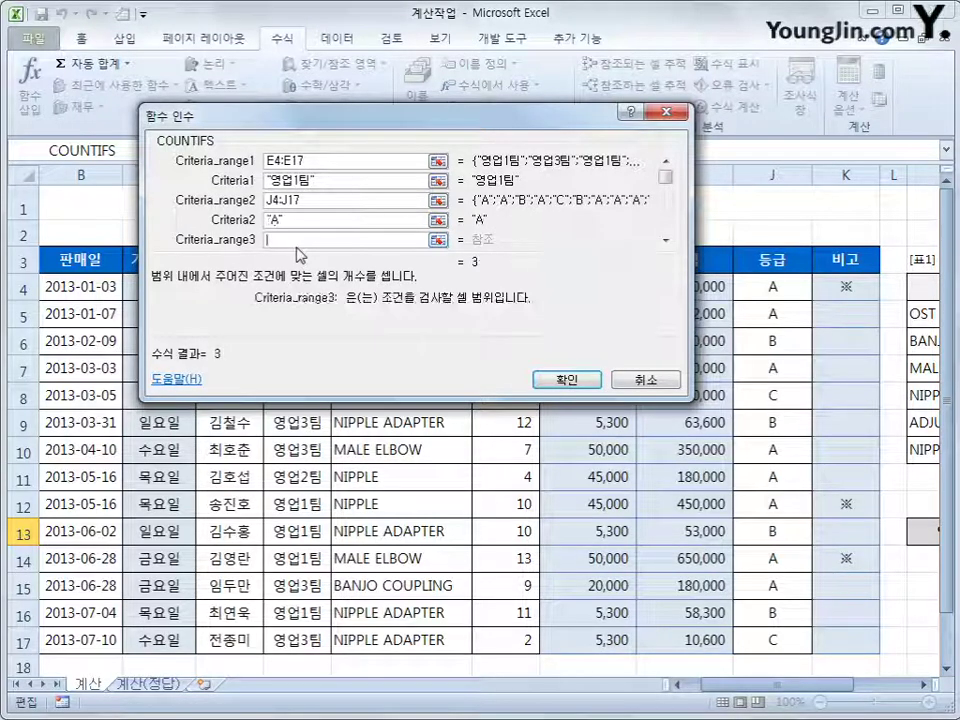
pyautogui.click(567, 380)
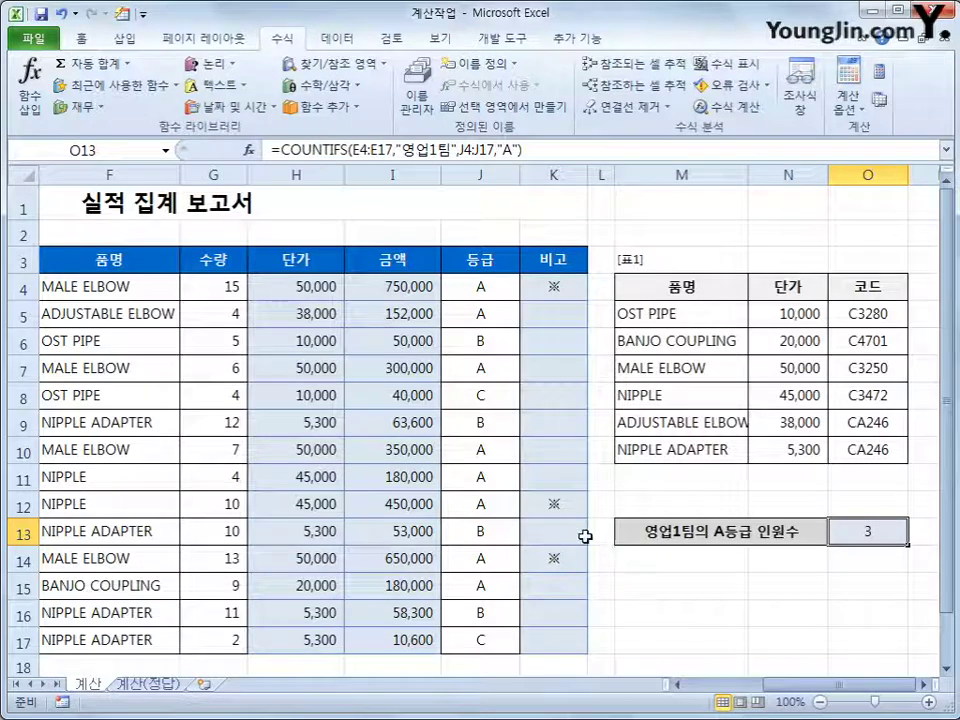
# - Append &"명" to the COUNTIFS formula in O13 so the count carries the unit 명
pyautogui.click(541, 151)
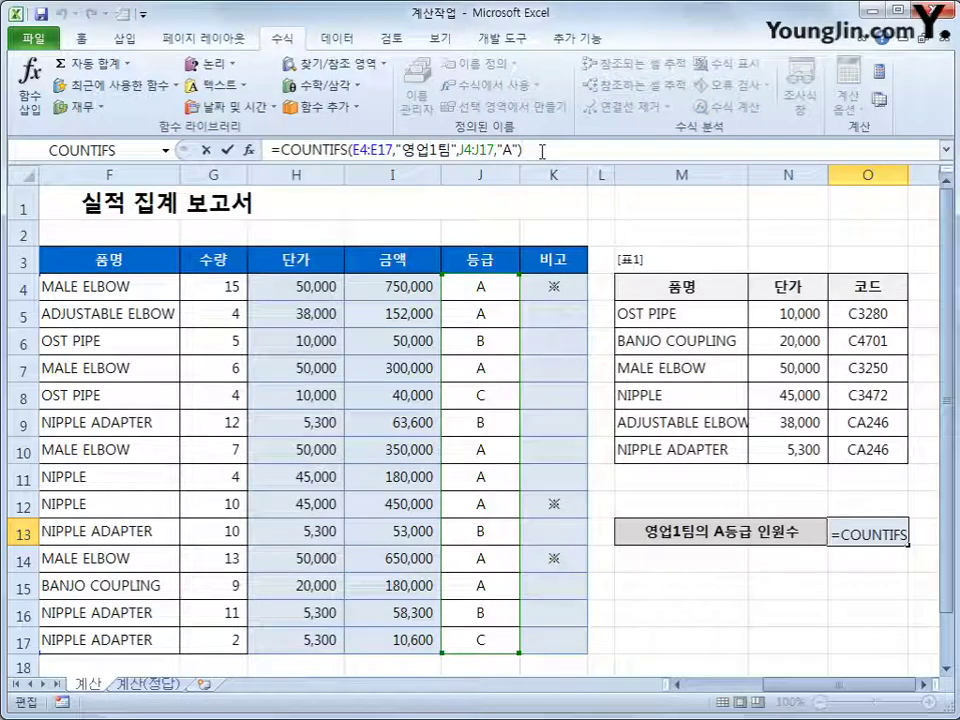
pyautogui.write('&"ㅁㅕㅇ"')
pyautogui.press('Return')
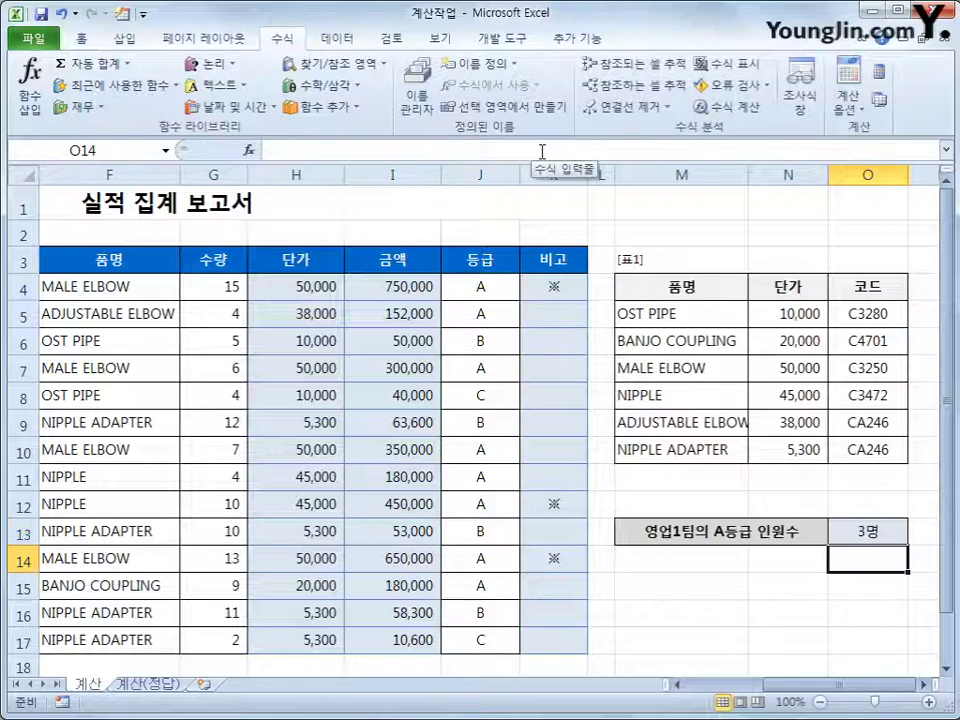